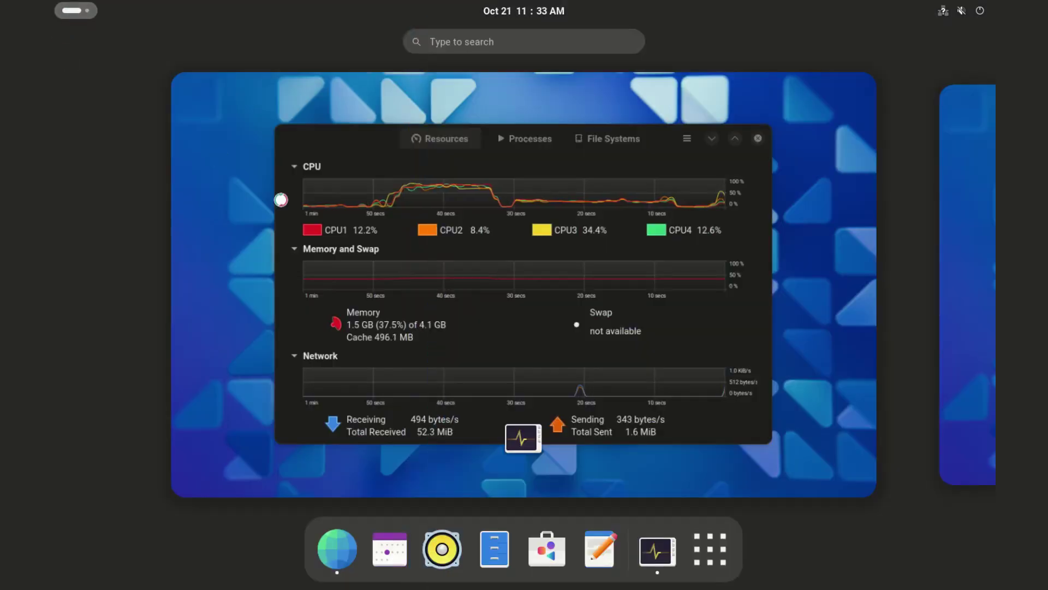
Step: Browse to page 2 of the app grid, then select 'GNOME 47.0' in the fastfetch output
click(706, 551)
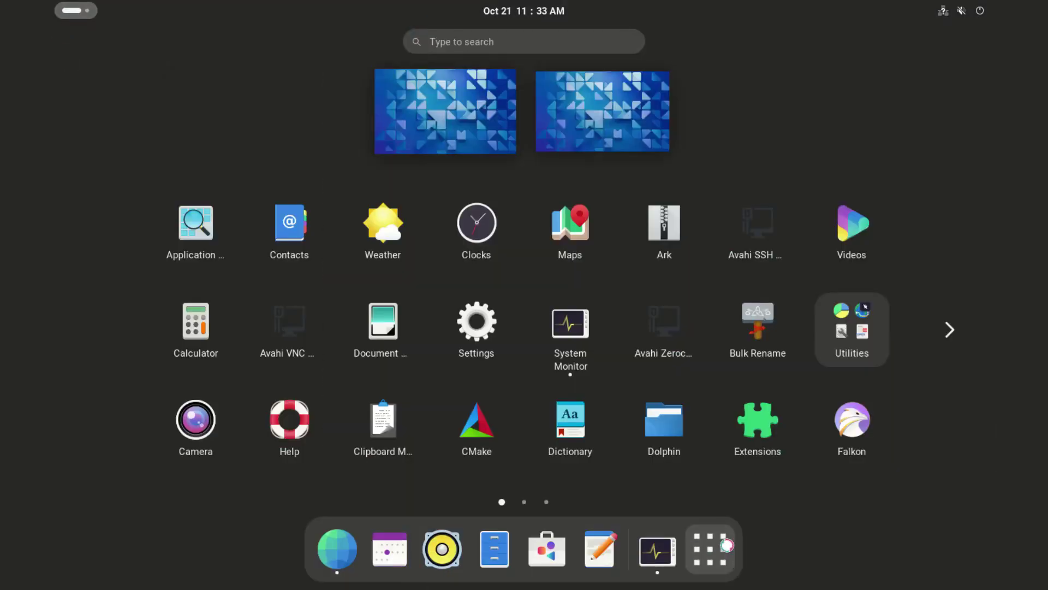
scroll(852, 382, down, 1)
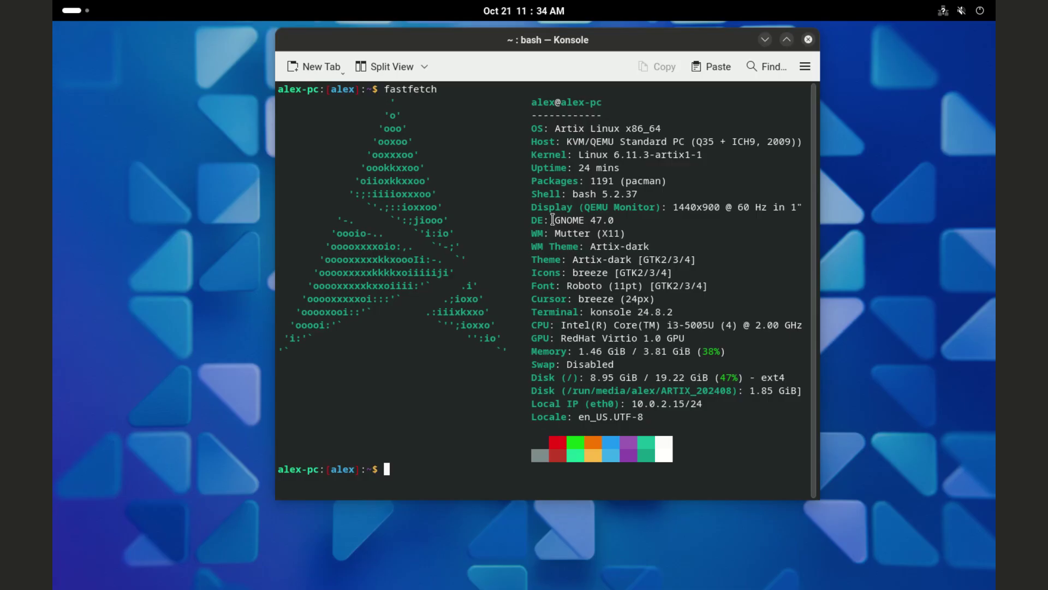
drag(552, 220, 622, 219)
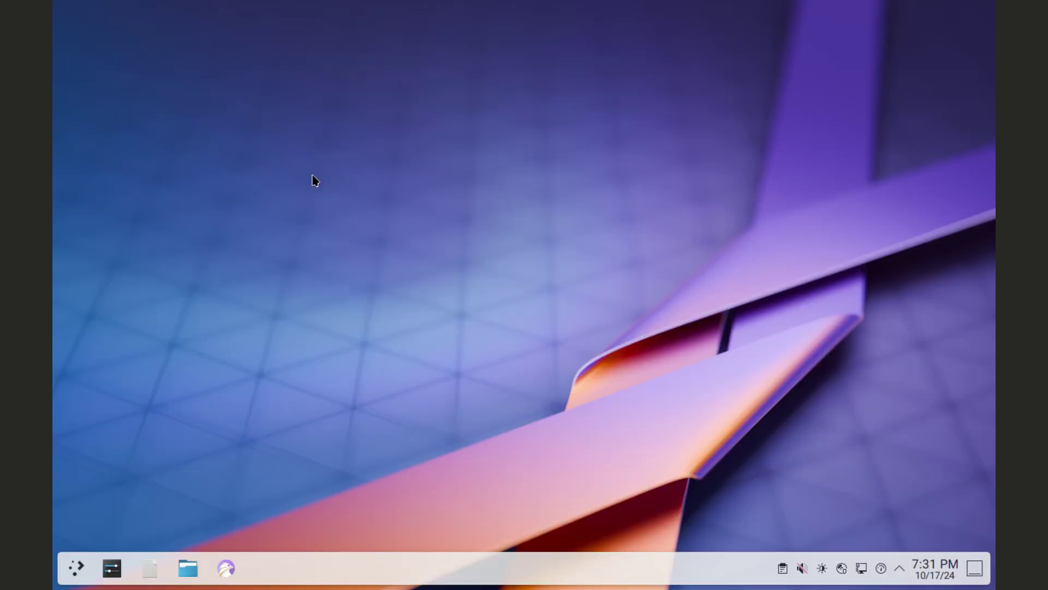
Step: Launch Konsole from the launcher's System category and begin typing 'sudo' at the prompt
click(85, 568)
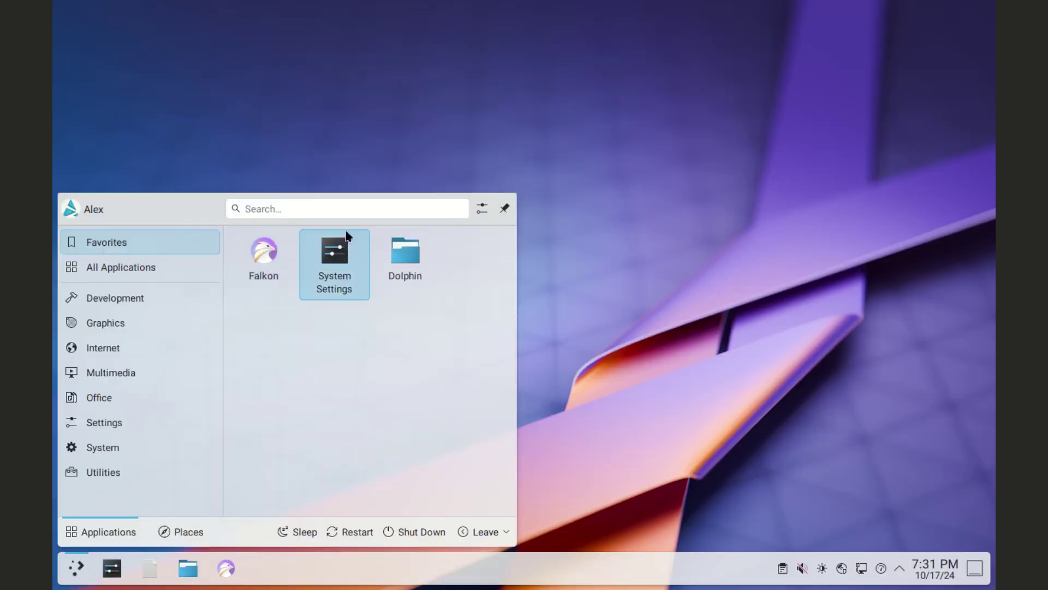
click(95, 449)
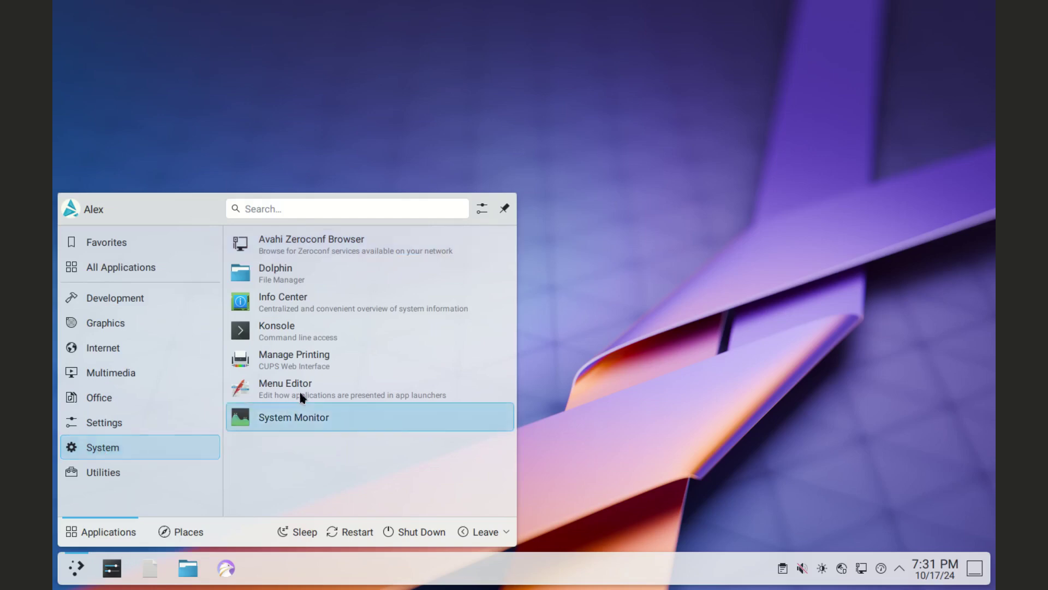
click(299, 331)
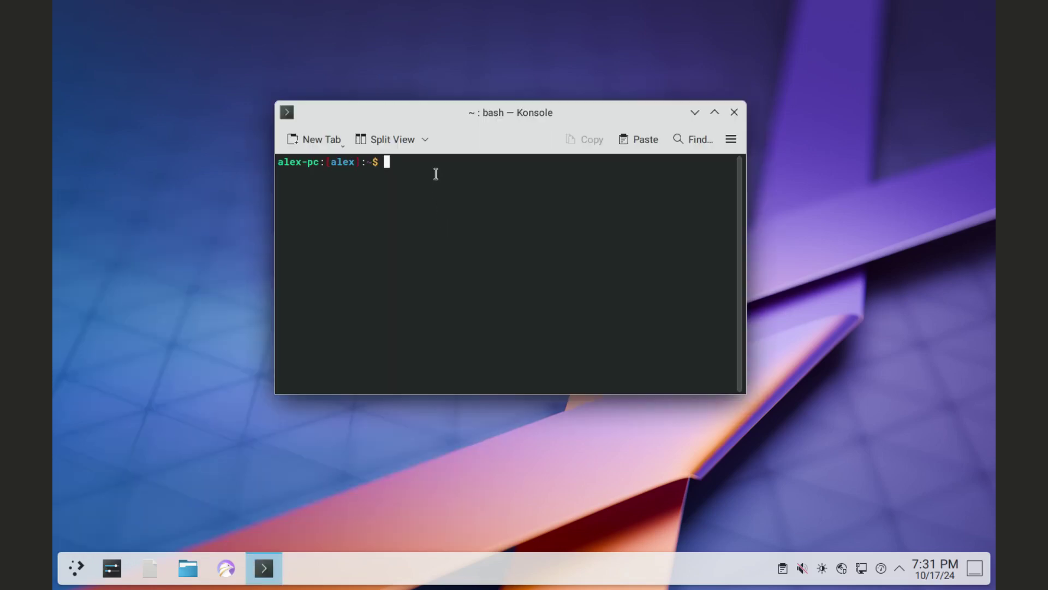
text(sudo)
key(BackSpace)
key(BackSpace)
key(BackSpace)
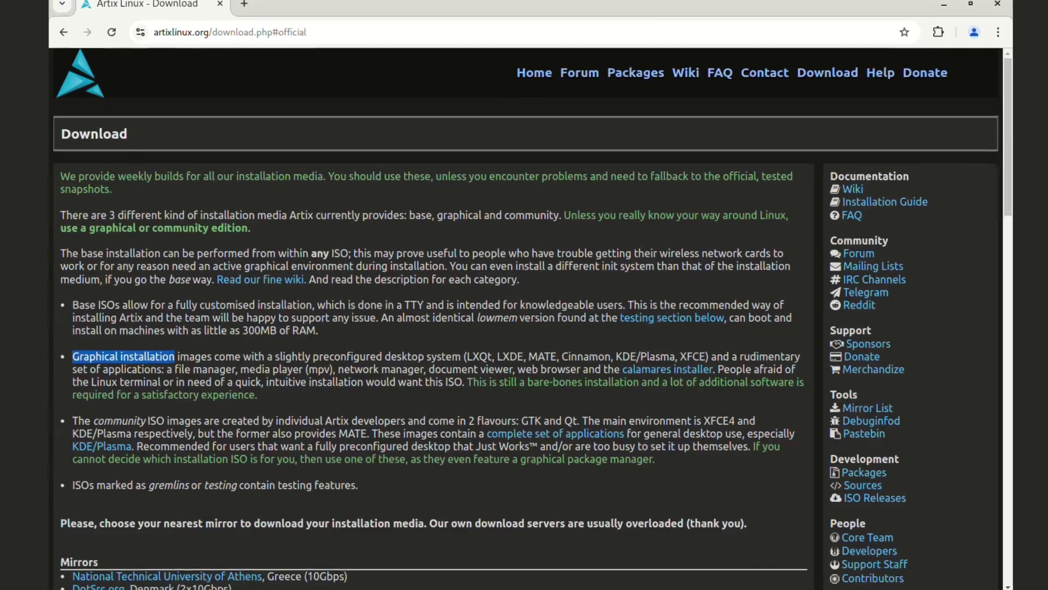
Step: Select '(LXQt, LXDE, MATE, Cinnamon, KDE/Plasma, XFCE)' in the Graphical installation paragraph
drag(155, 415, 503, 330)
drag(542, 330, 551, 329)
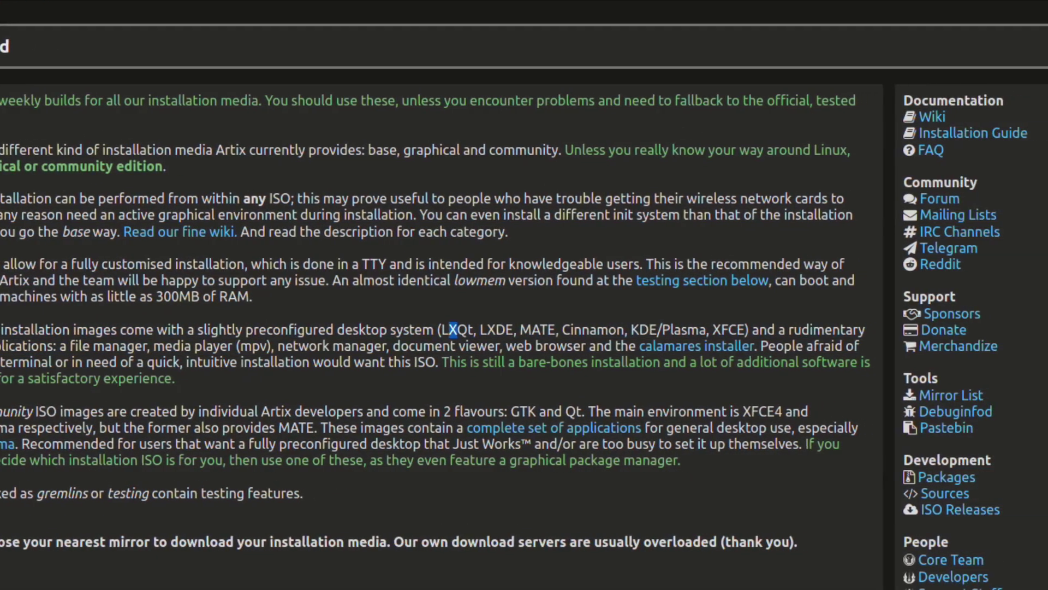
drag(441, 330, 722, 330)
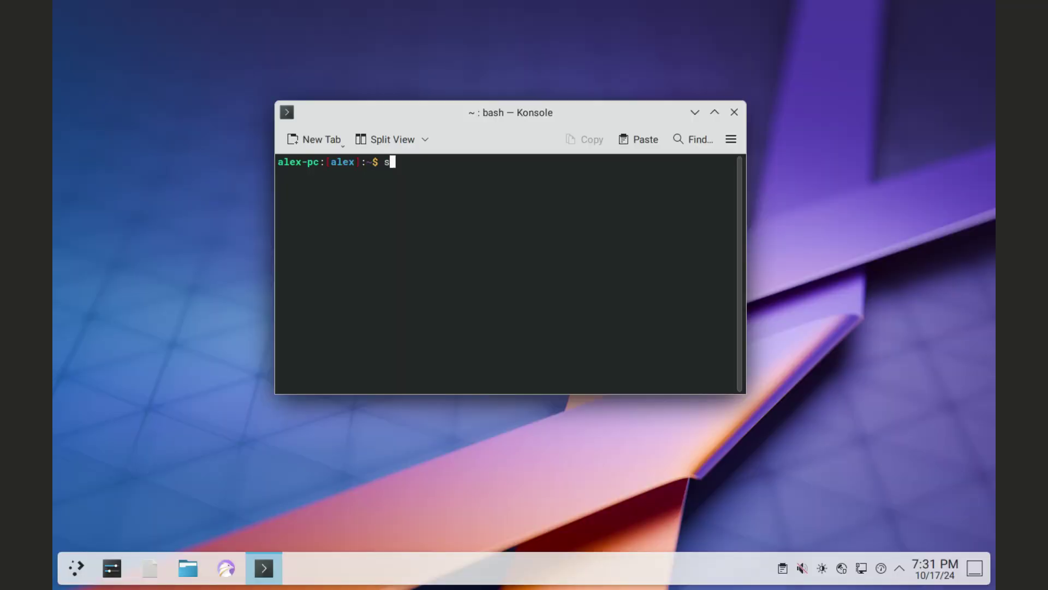
Step: Run 'sudo pacman -Syu', clear the screen, then run 'sudo pacman -S gnome'
text(sudo pacman -S)
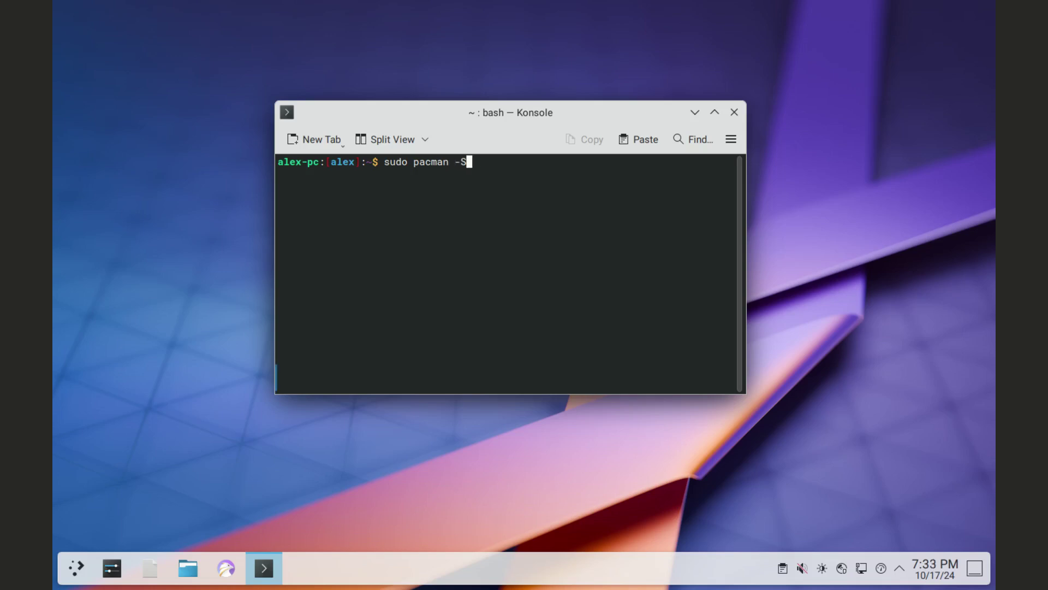
text(yu)
key(Return)
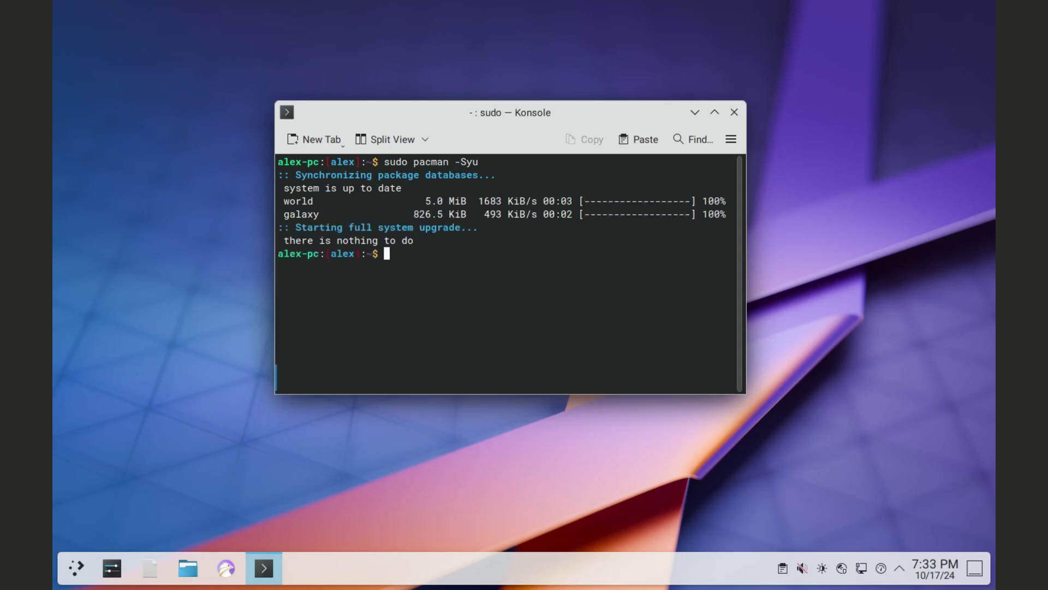
text(clear)
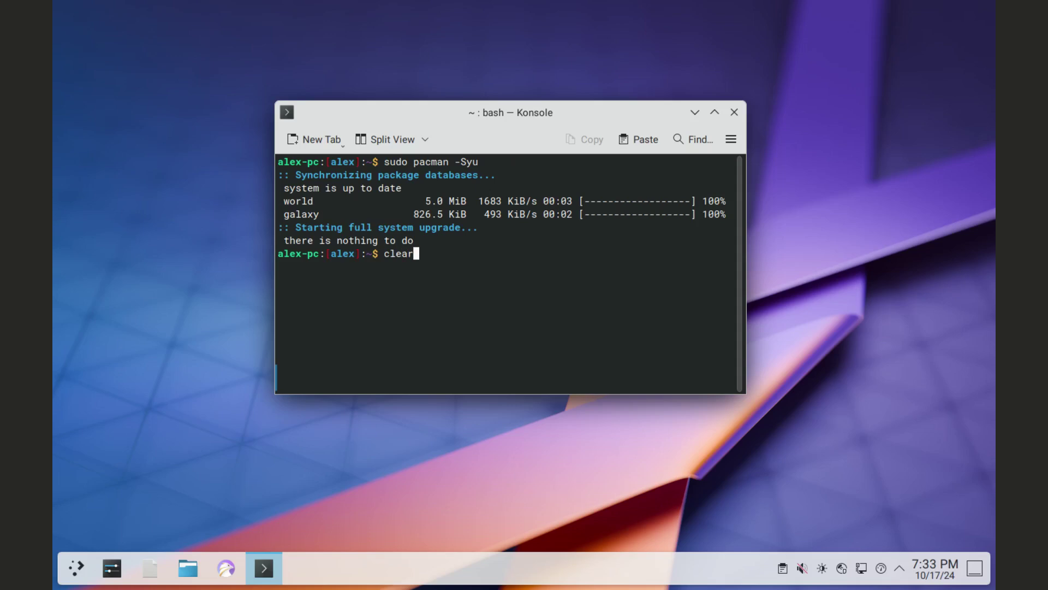
key(Return)
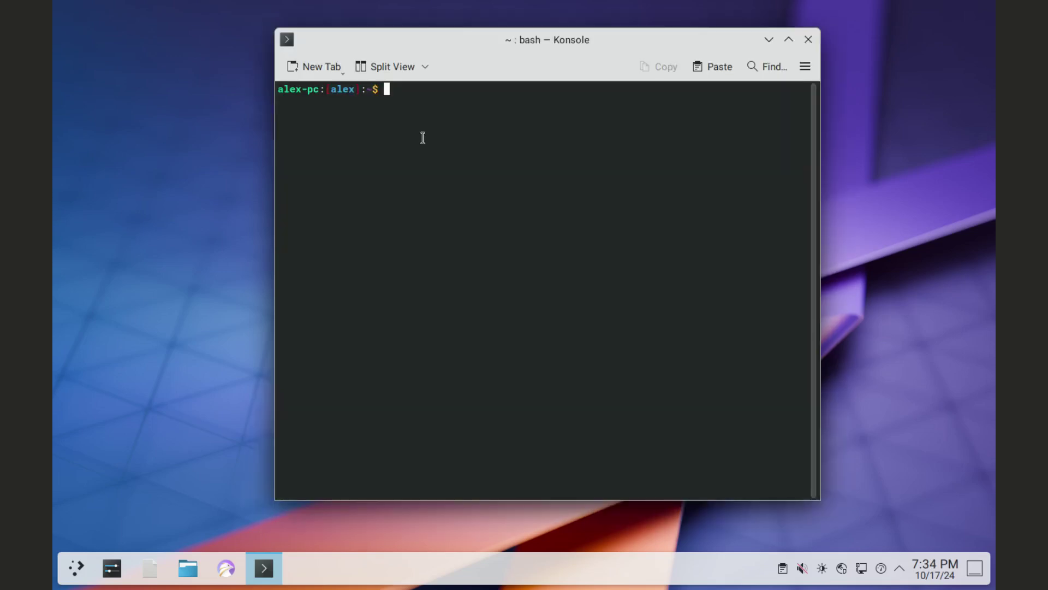
text(sudo pacman -S )
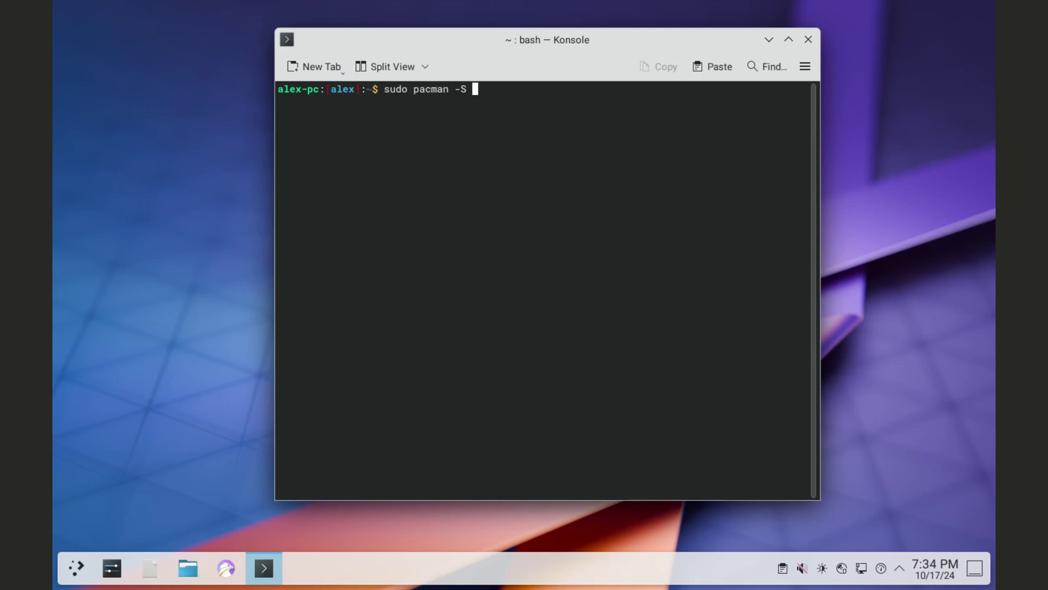
text(gnome)
key(Return)
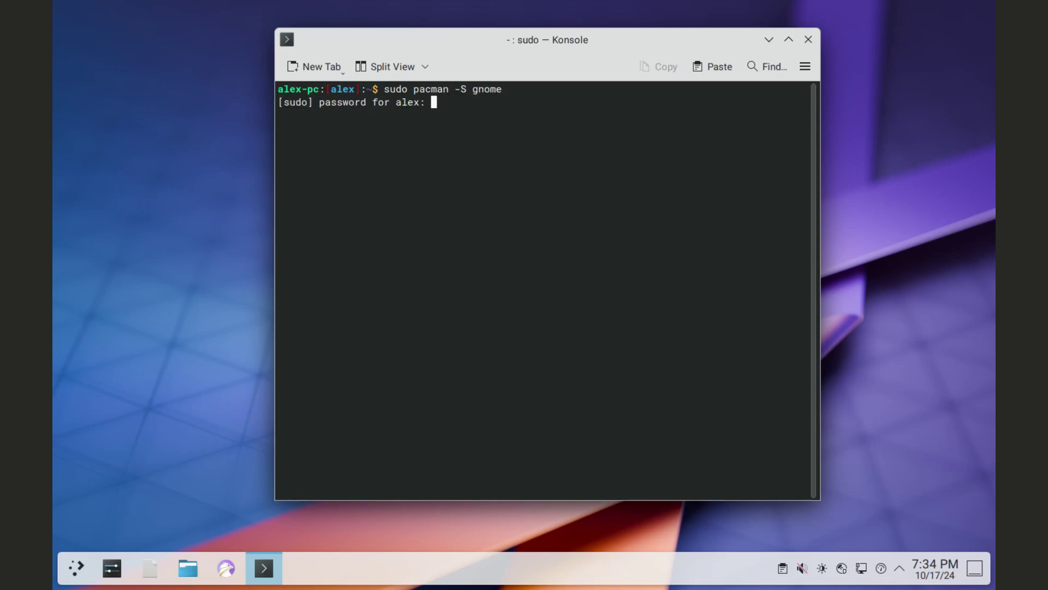
Step: Submit the sudo password, accept all group members, and confirm the install with 'y'
key(Return)
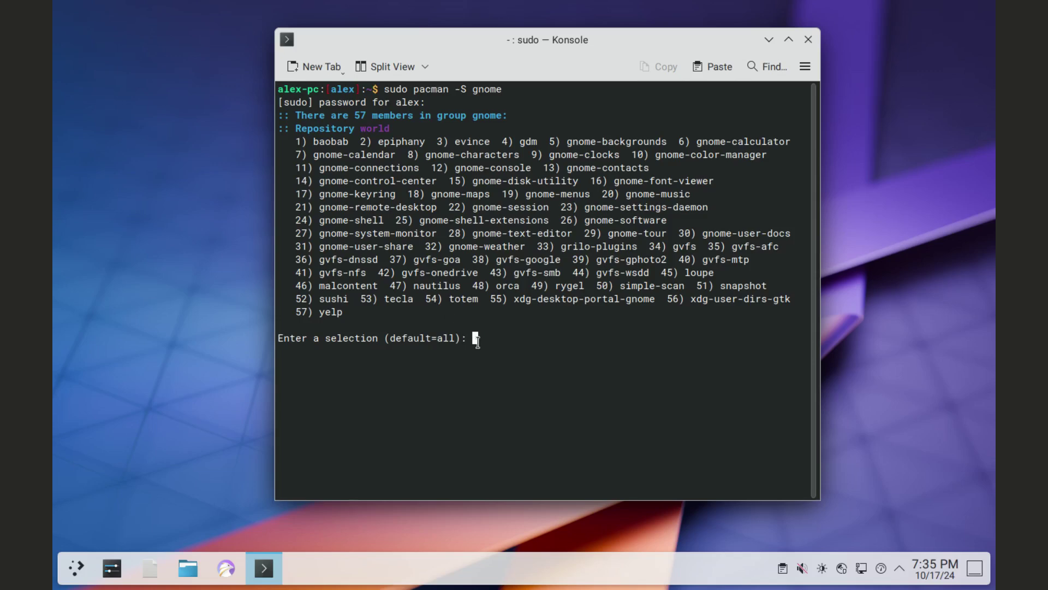
key(Return)
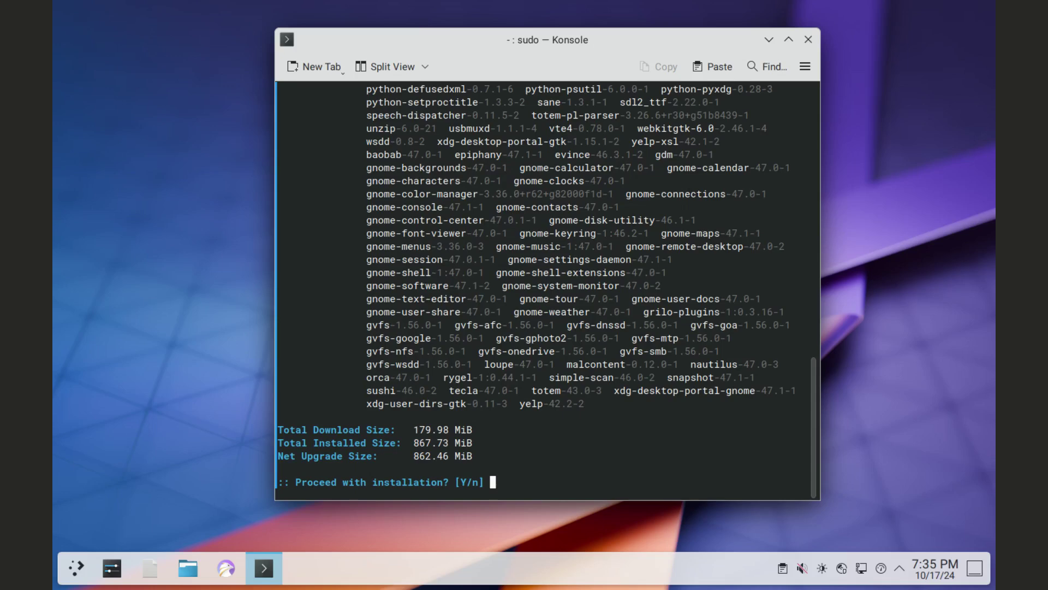
text(y)
key(Return)
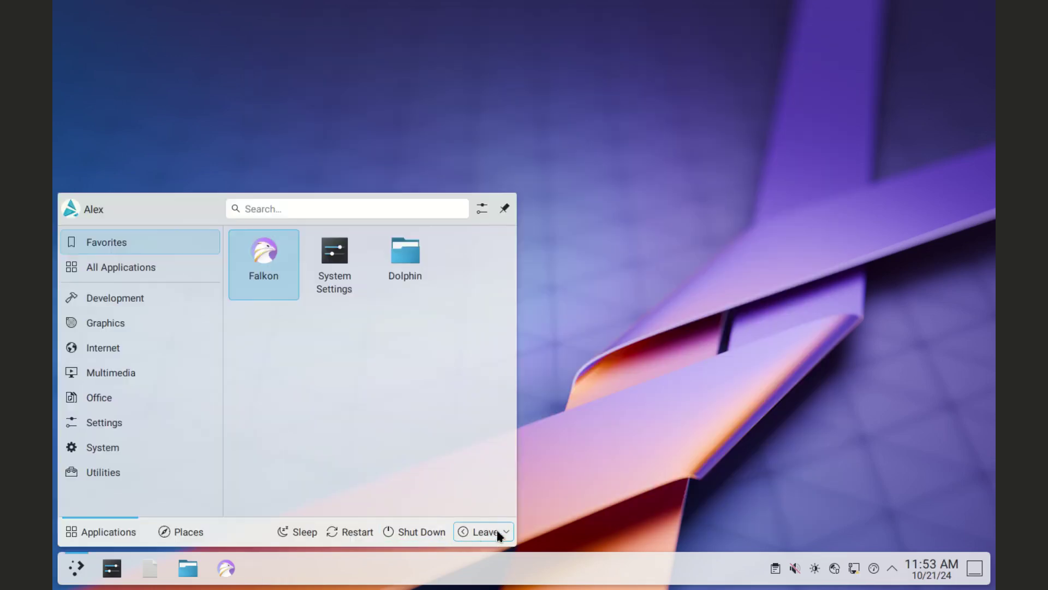
Step: Log out of Plasma through the launcher's Leave options
click(499, 533)
click(473, 498)
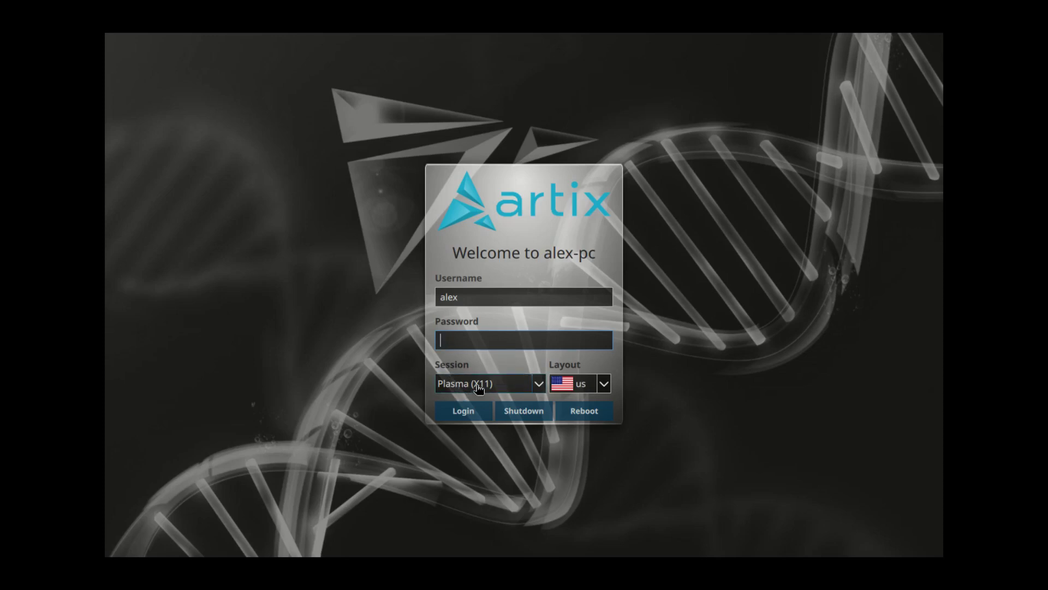
Step: Select the GNOME on Xorg session and move focus to the password field
click(539, 384)
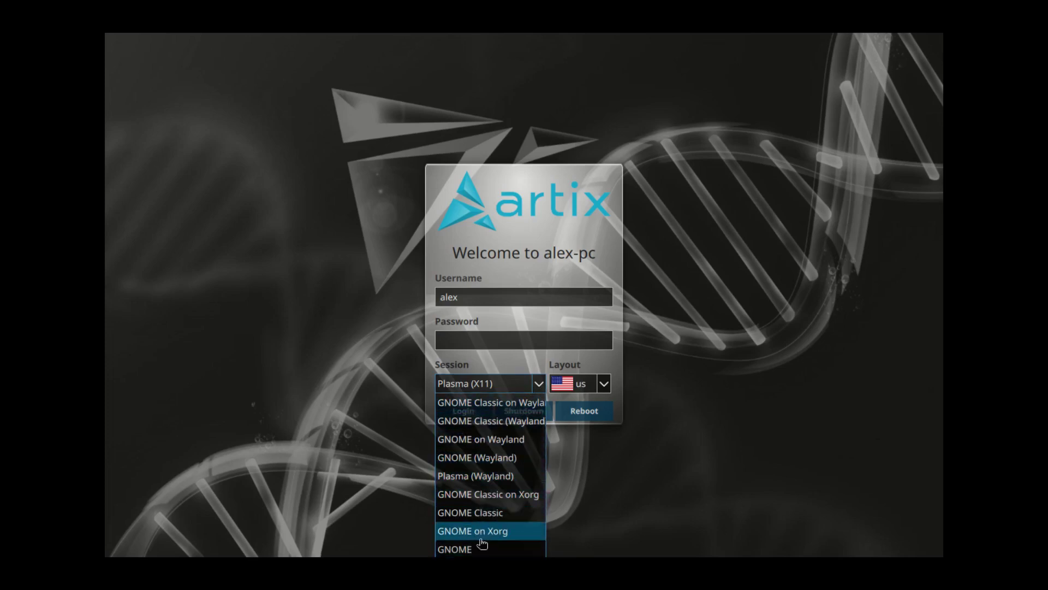
click(498, 532)
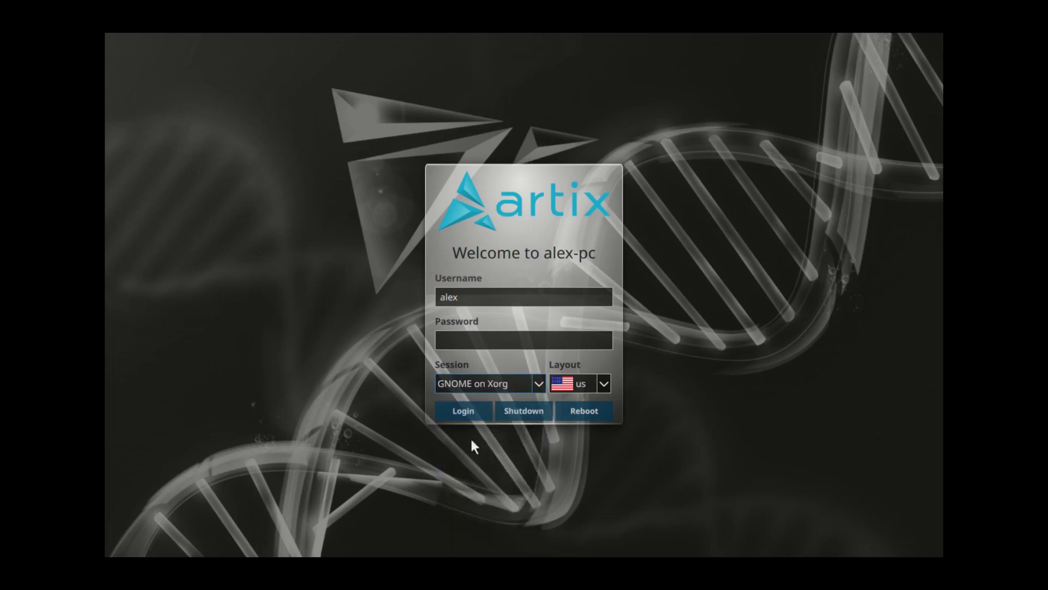
key(shift+Tab)
Step: Enter the account password, log into GNOME, then close the KGpg Assistant
text(•••)
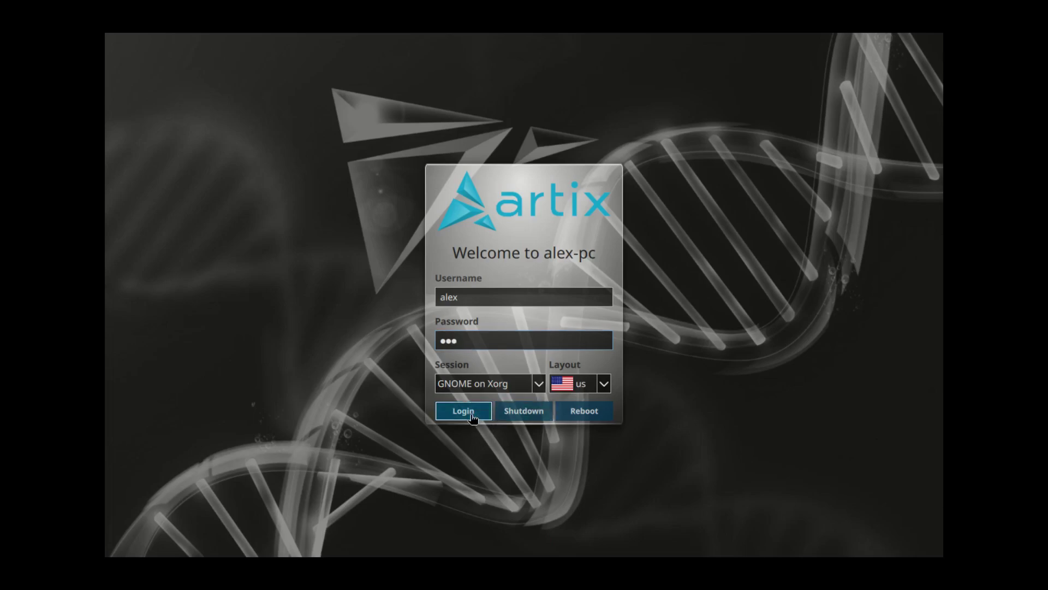
click(473, 418)
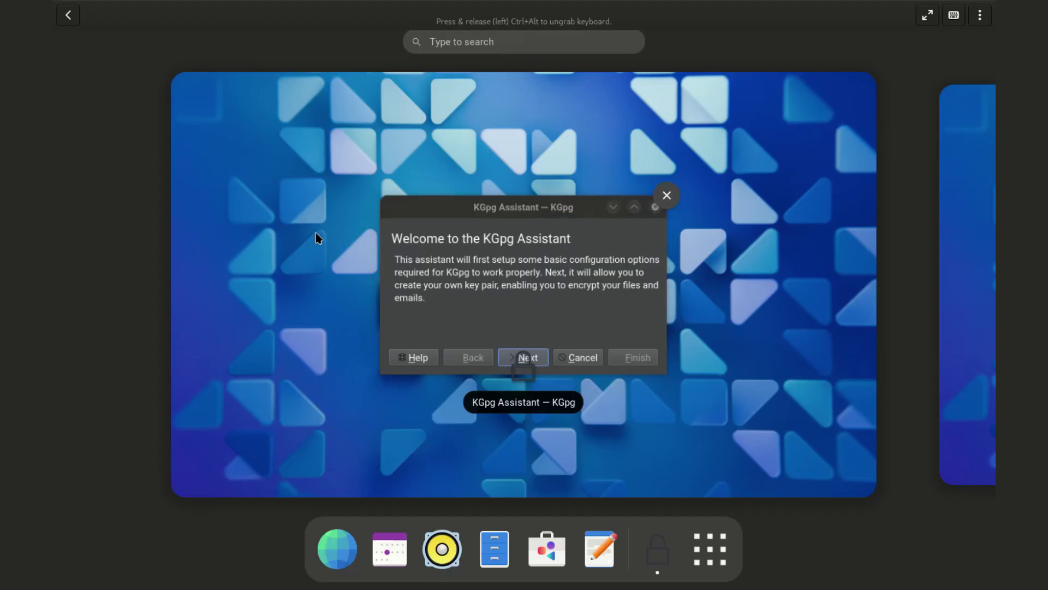
click(315, 234)
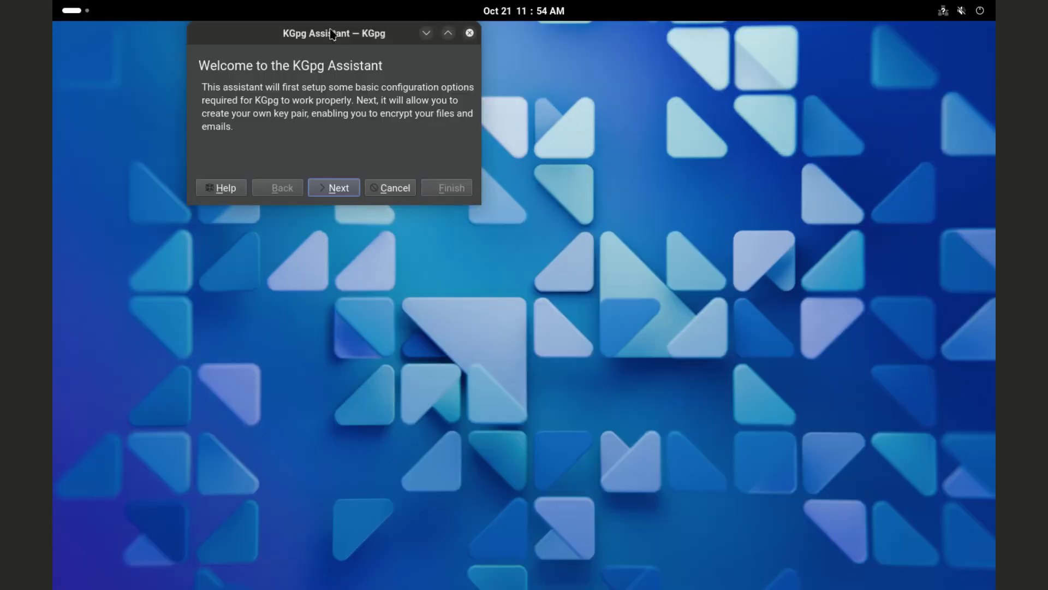
drag(331, 34, 475, 318)
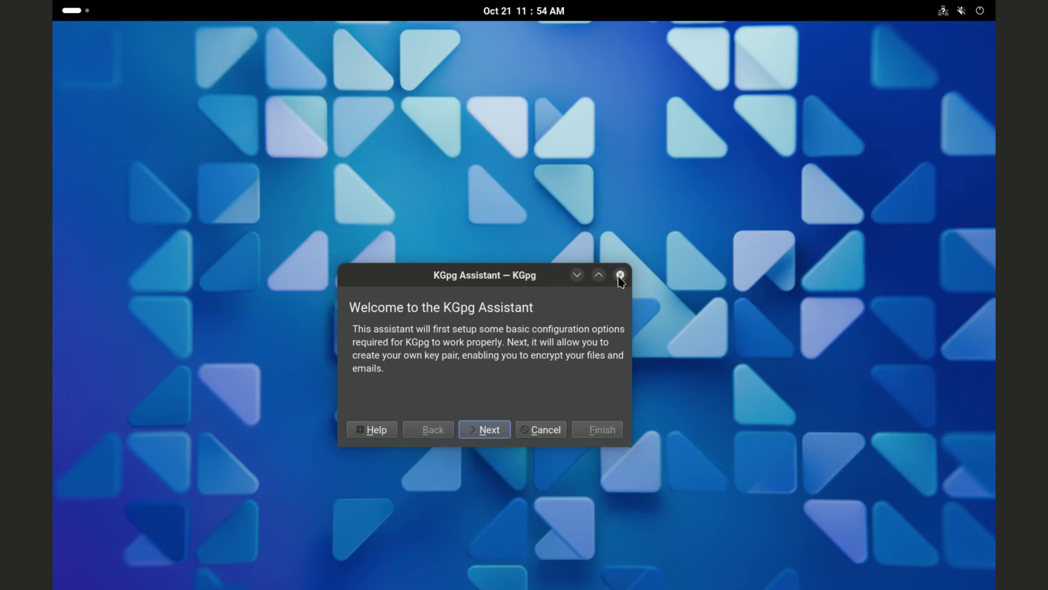
click(621, 275)
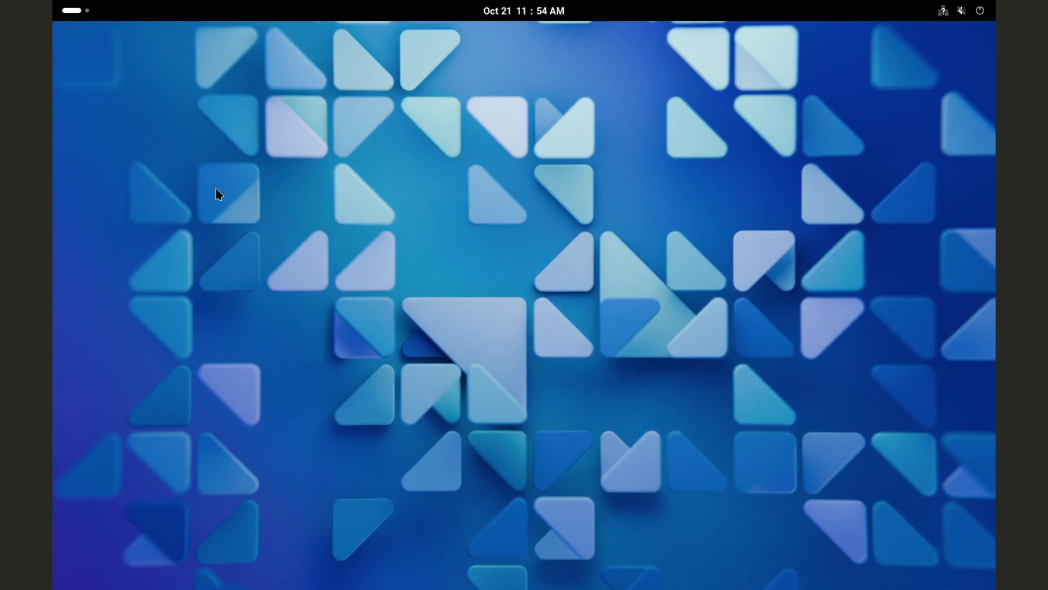
Step: Launch Files, check its About dialog showing version 47.0, then close Files
click(76, 11)
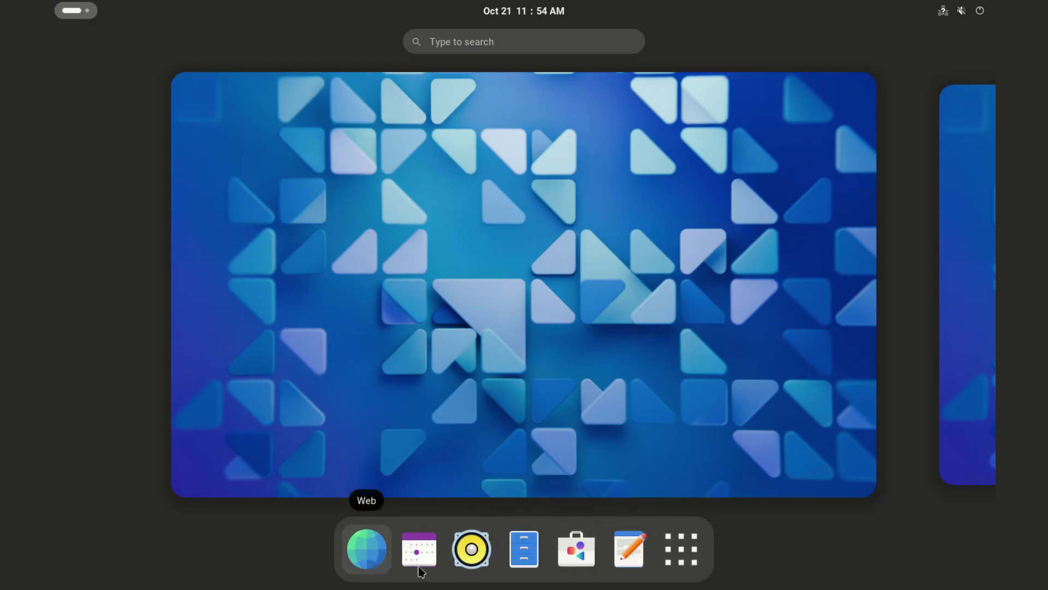
click(527, 556)
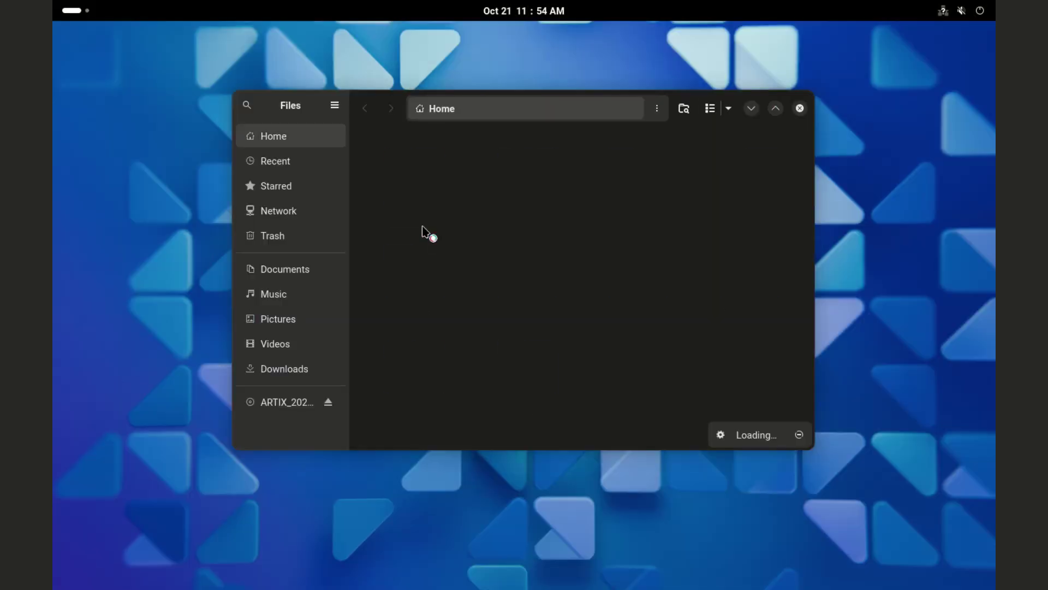
click(336, 106)
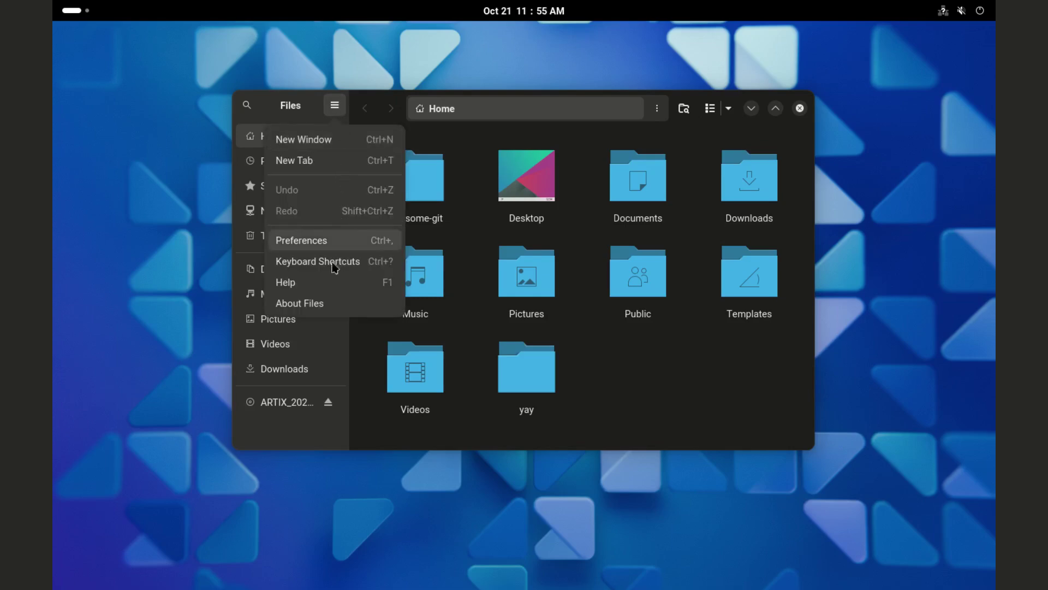
click(319, 307)
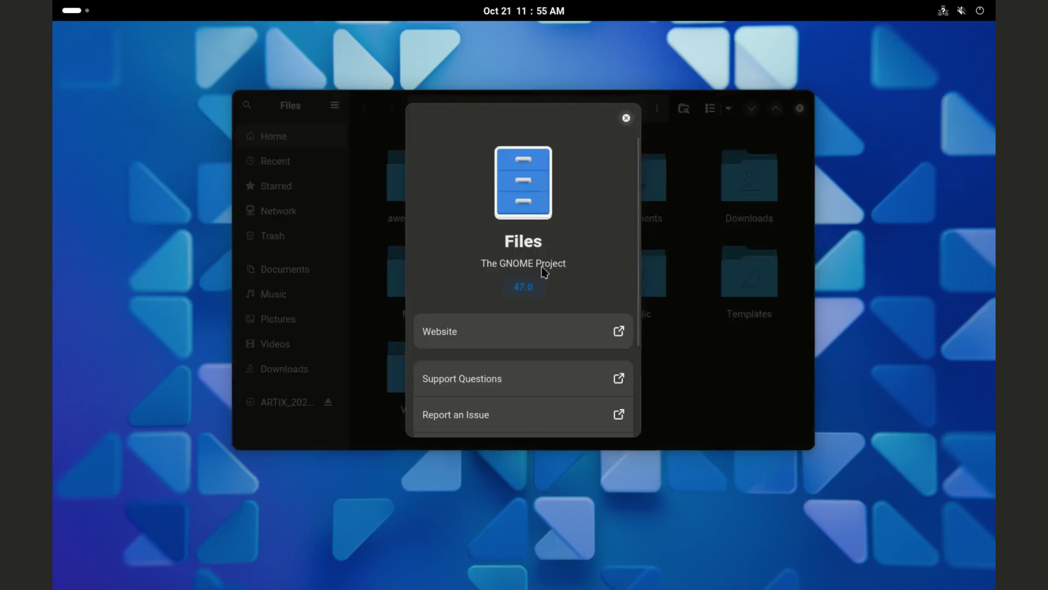
click(626, 119)
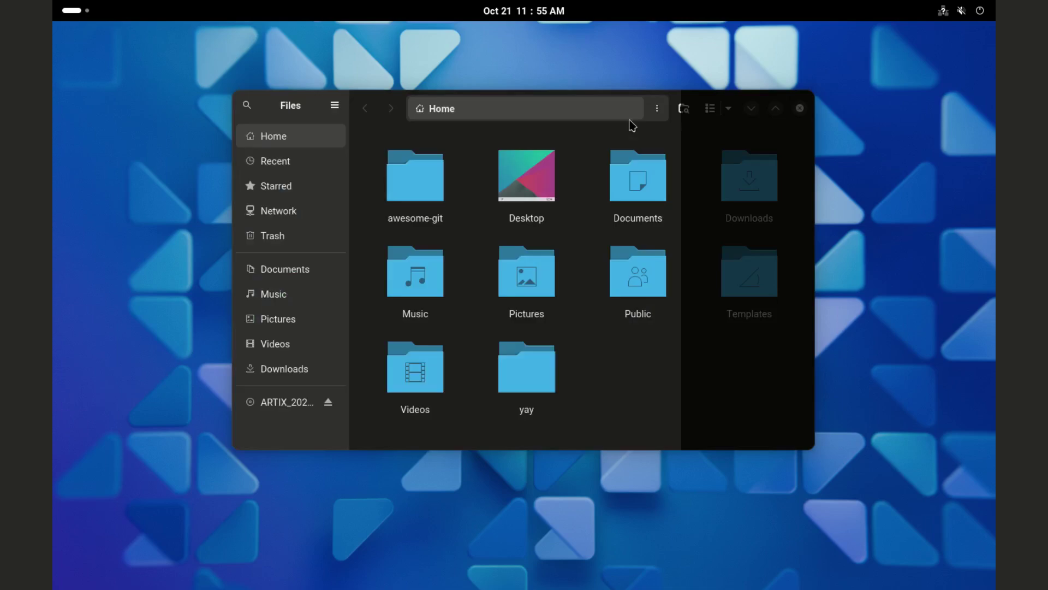
click(800, 108)
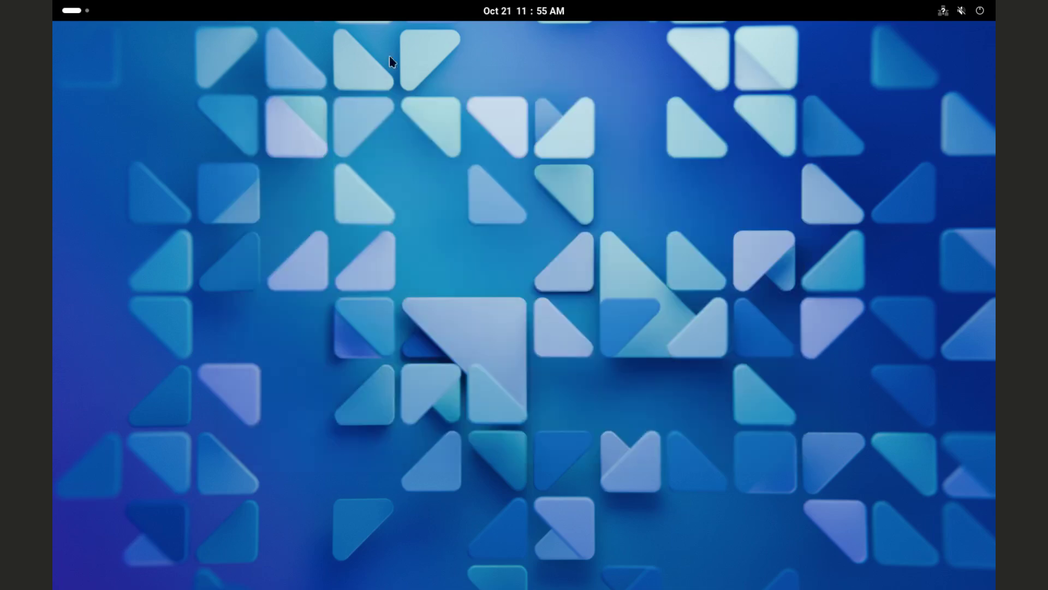
Step: Launch System Monitor from the app grid, move it upper right, and minimize it
click(77, 10)
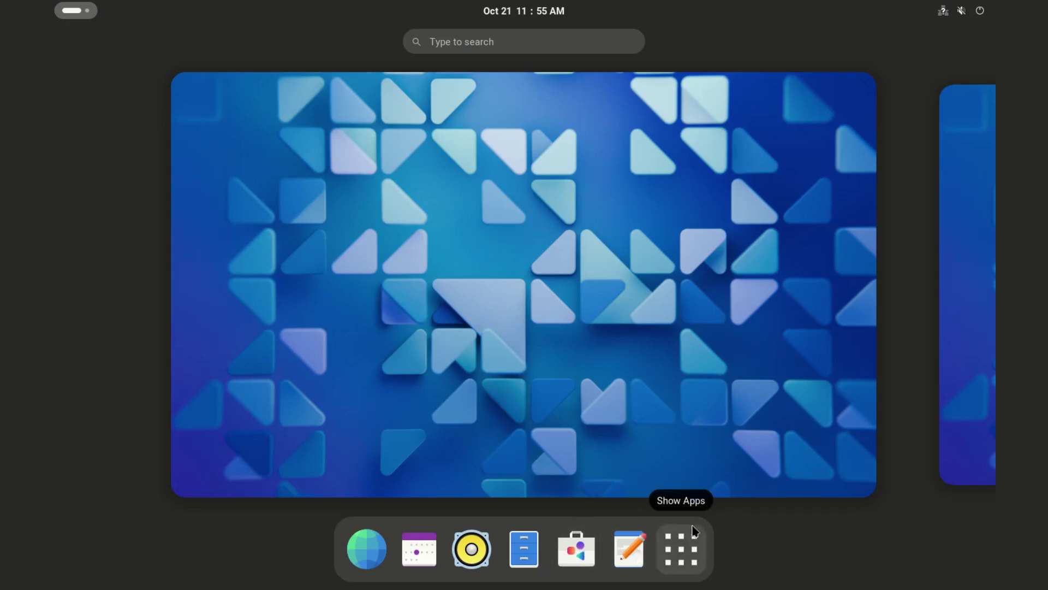
click(687, 549)
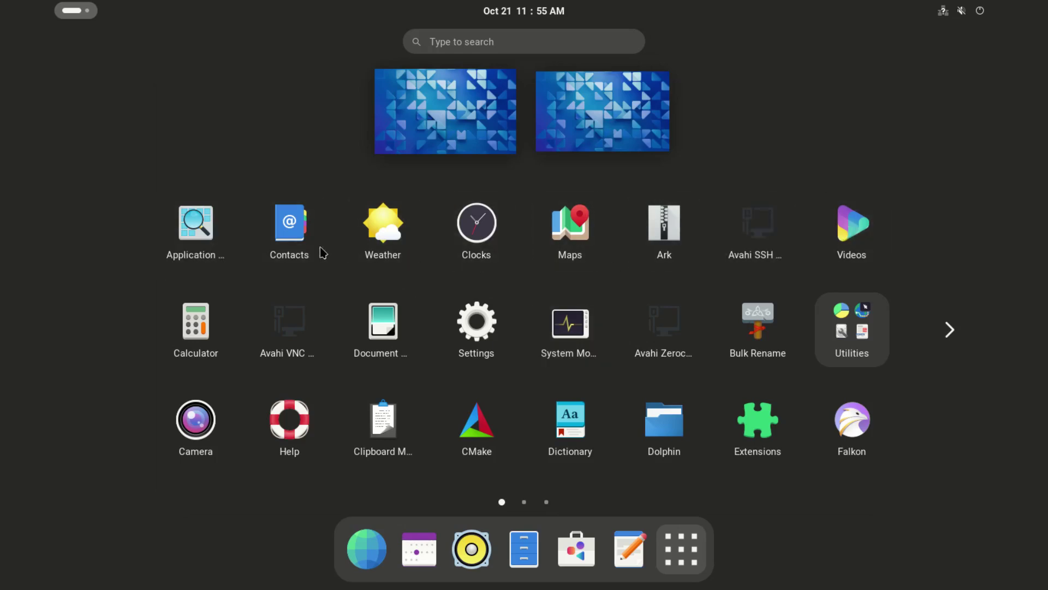
click(573, 329)
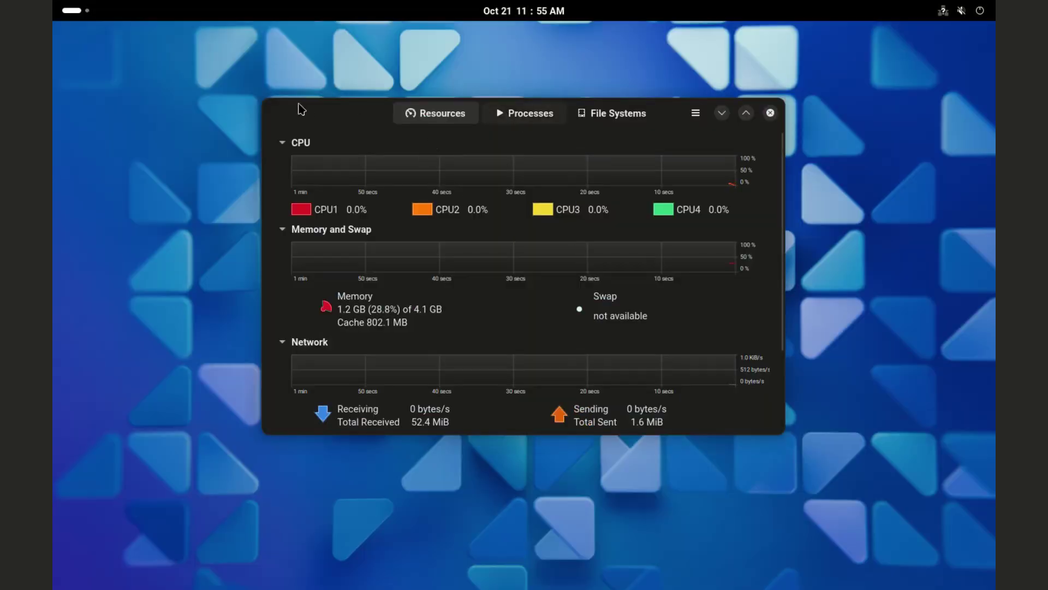
drag(428, 165, 672, 120)
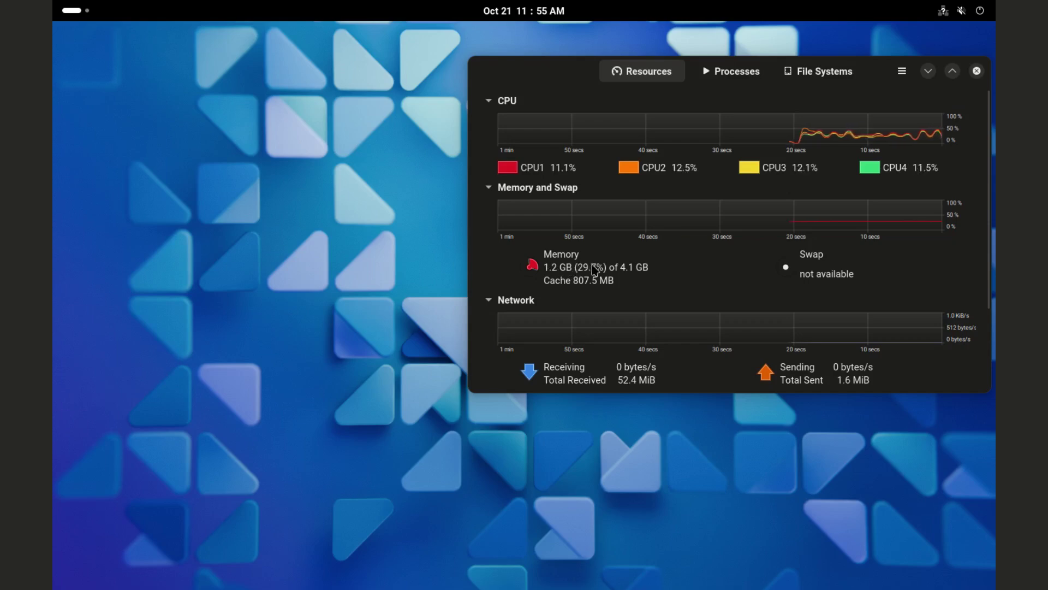
click(928, 71)
Step: Launch Konsole from page 2 of the app grid and move its window lower left
click(77, 11)
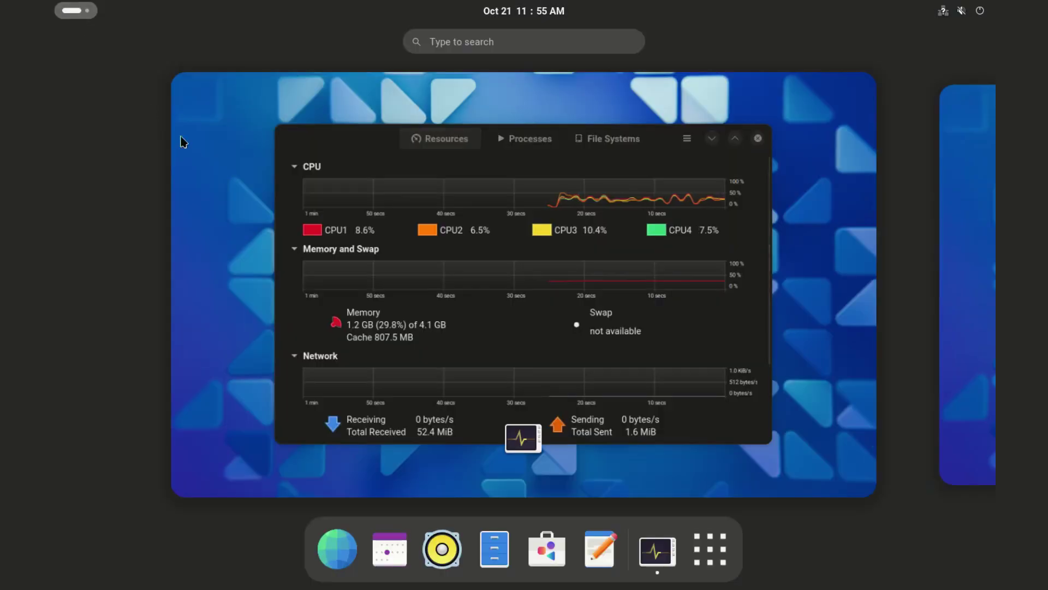
click(720, 554)
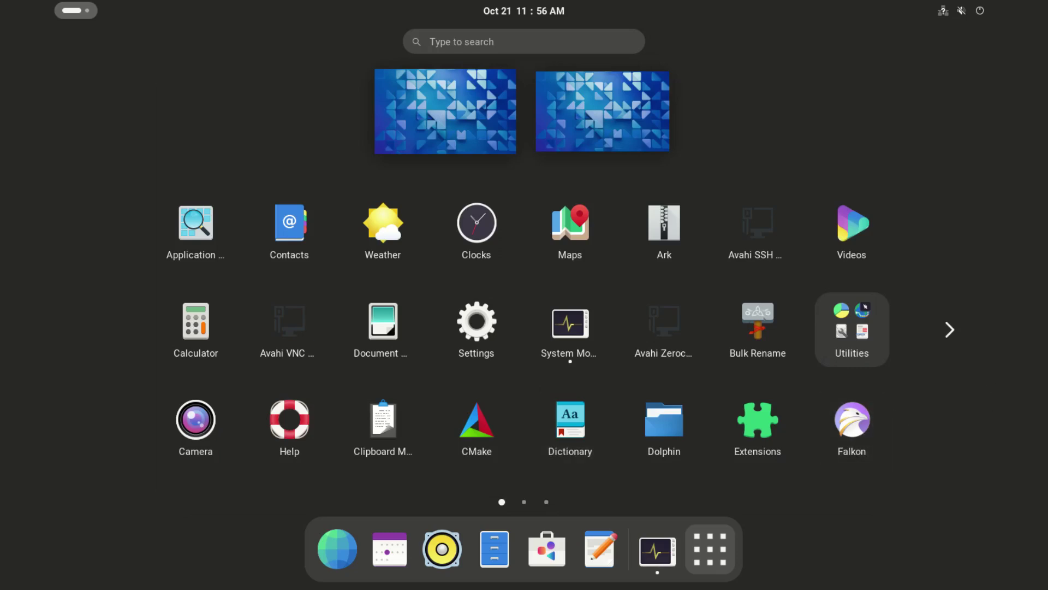
scroll(787, 431, down, 1)
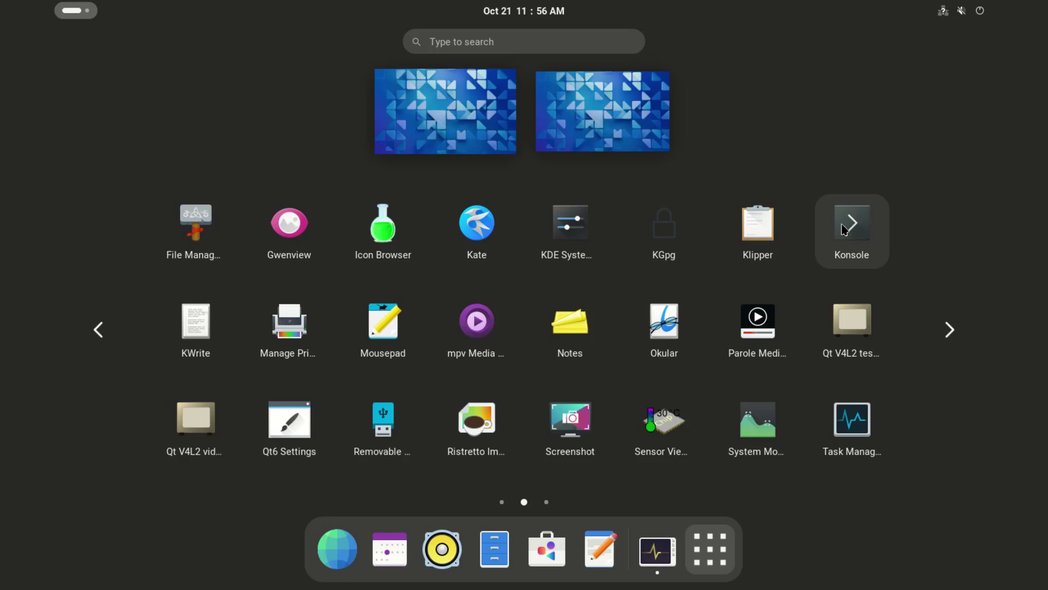
click(864, 234)
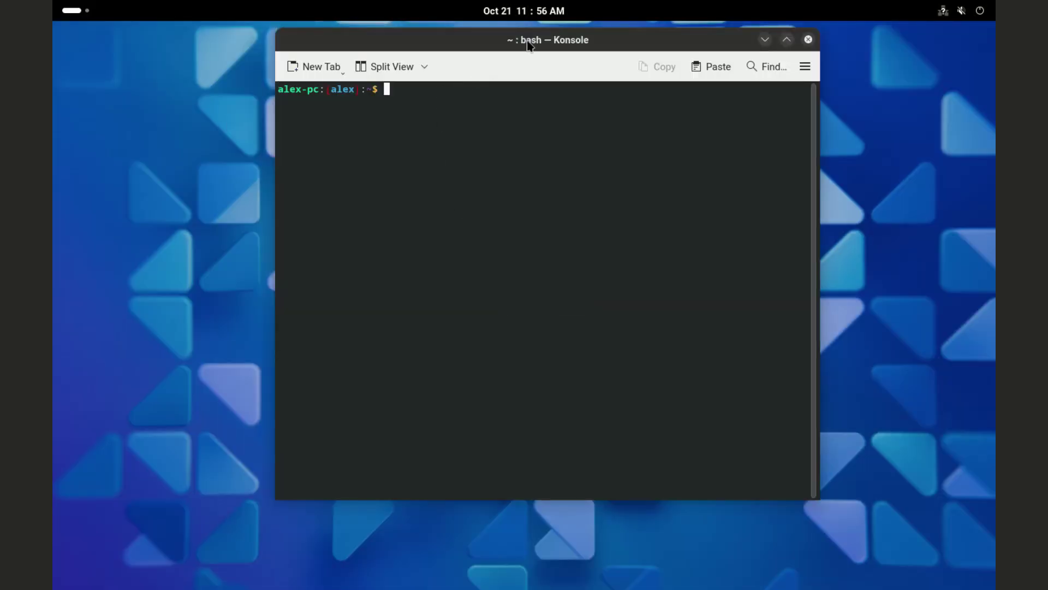
drag(524, 34, 498, 103)
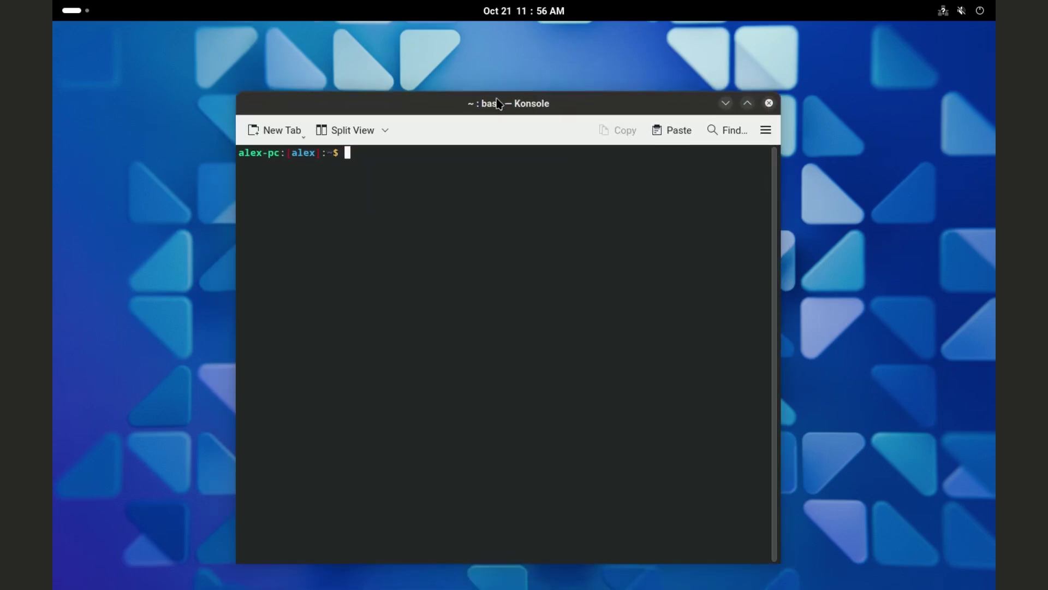
Step: Run fastfetch to show GNOME 47.0 with Mutter (X11), then close Konsole
text(fastfetch)
key(Return)
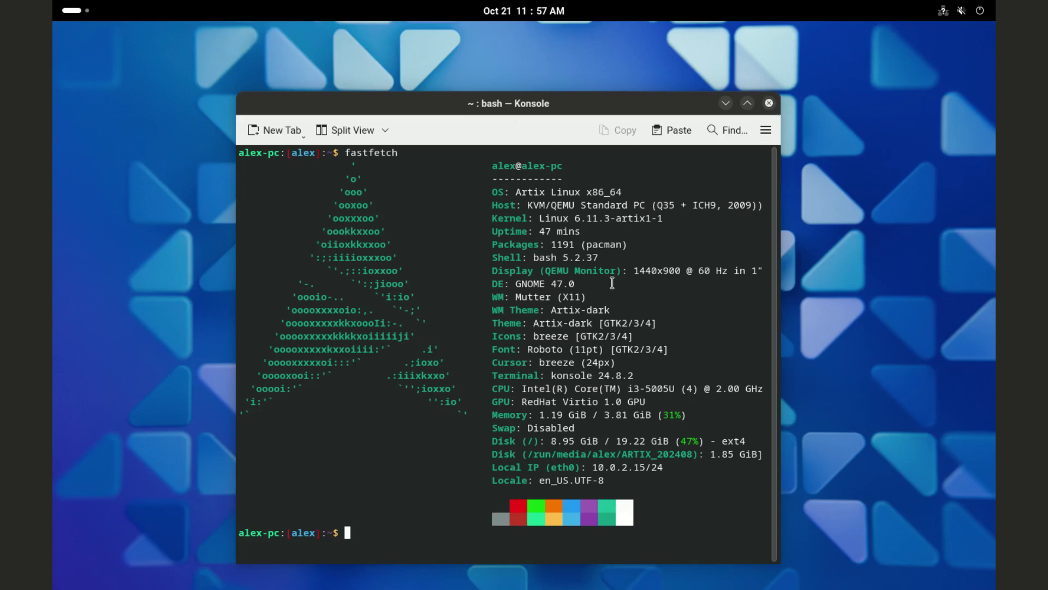
click(769, 102)
Step: Open GNOME Settings from quick settings and browse the Sound and Notifications pages
click(977, 11)
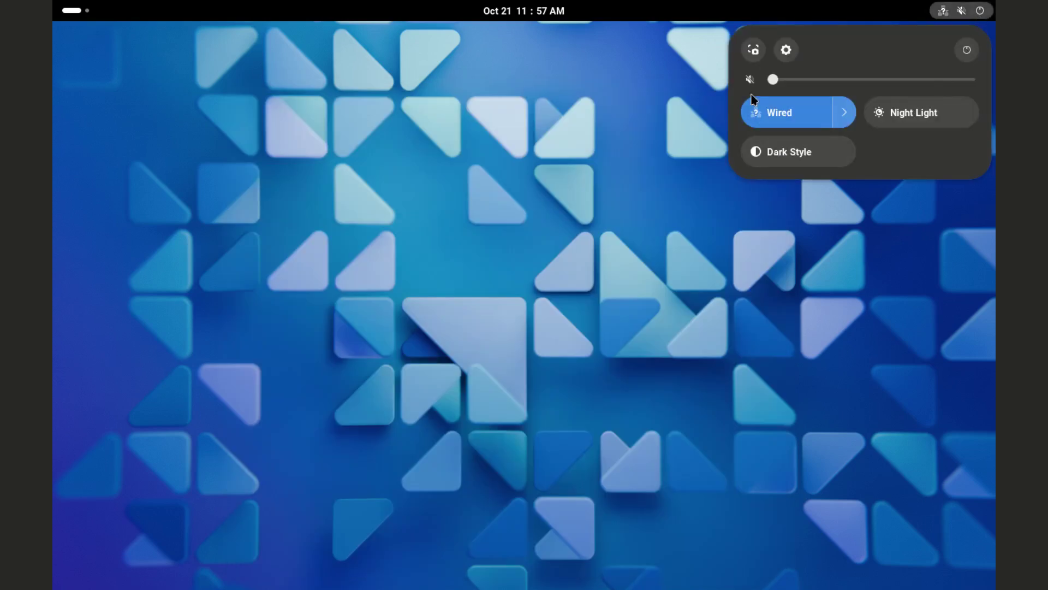
click(360, 318)
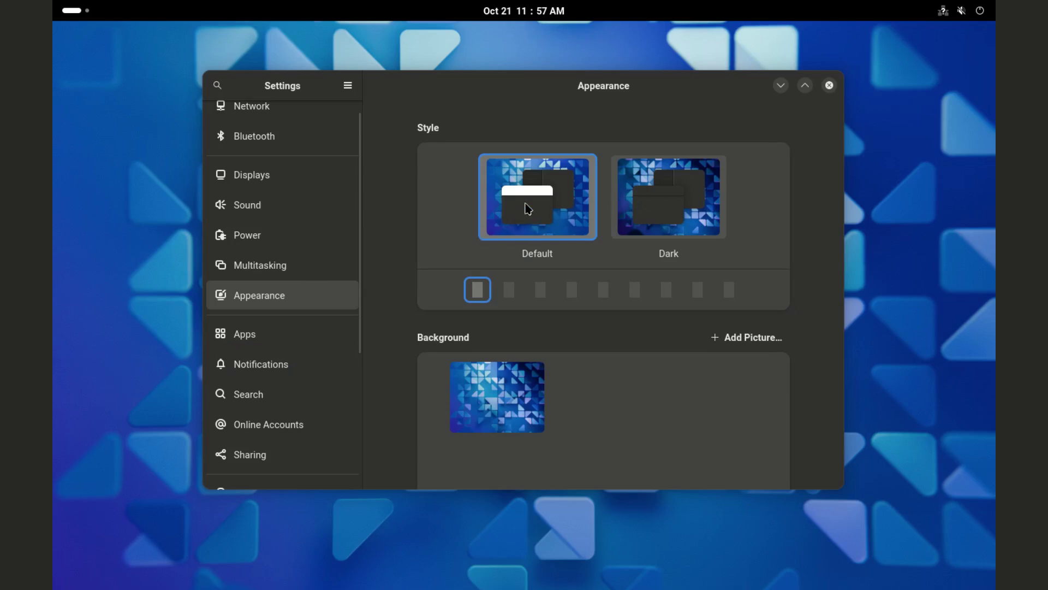
key(ctrl+q)
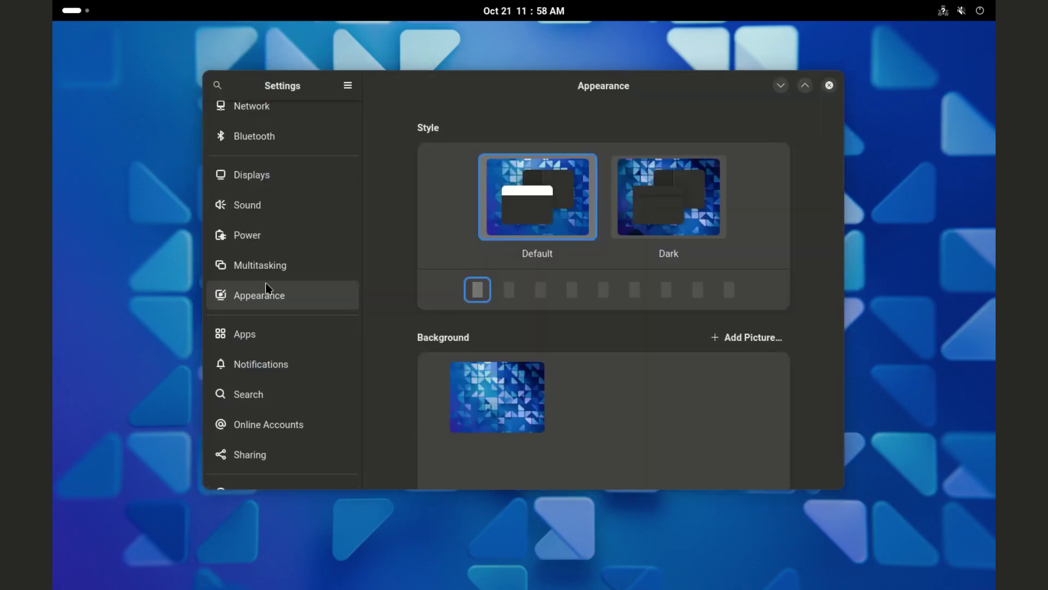
key(Up)
key(Up)
key(Up)
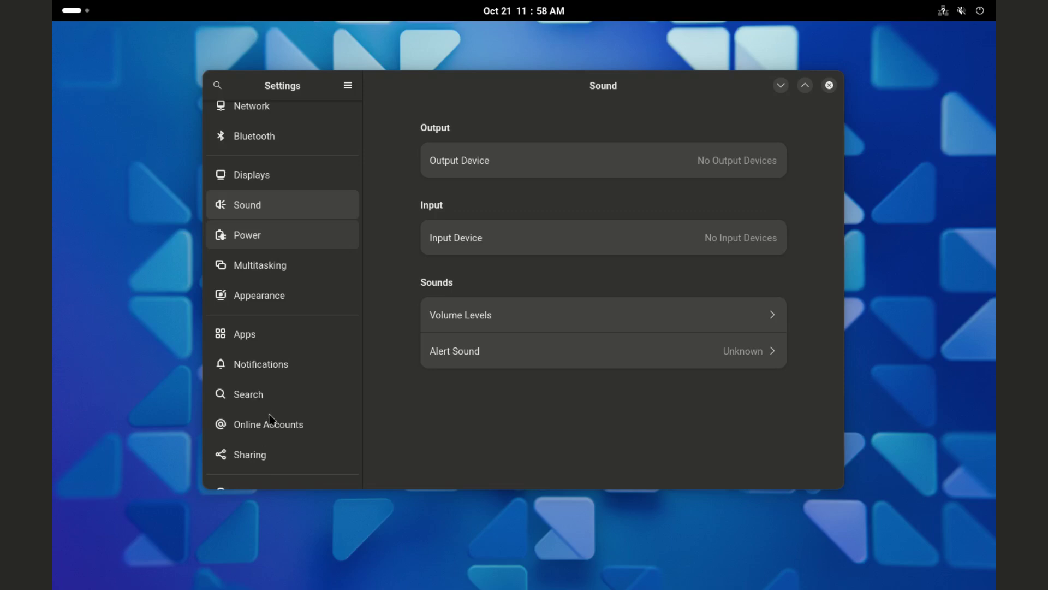
key(Down)
key(Down)
key(Down)
key(Down)
key(Down)
scroll(269, 423, down, 5)
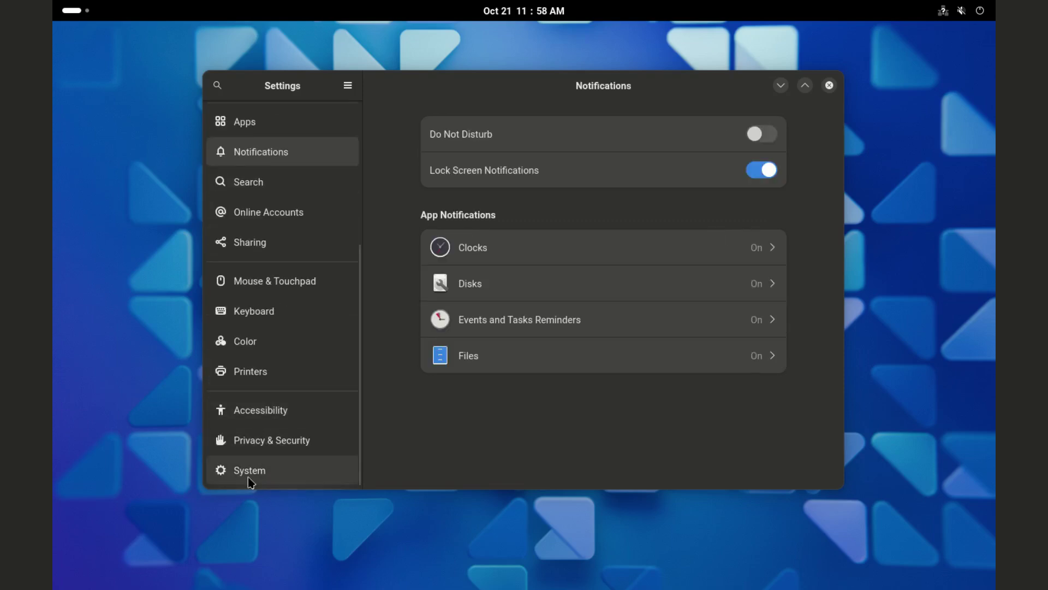
Step: Review System > About and System Details (GNOME 47, X11, kernel 6.11.3-artix1-1), then close Settings
click(252, 476)
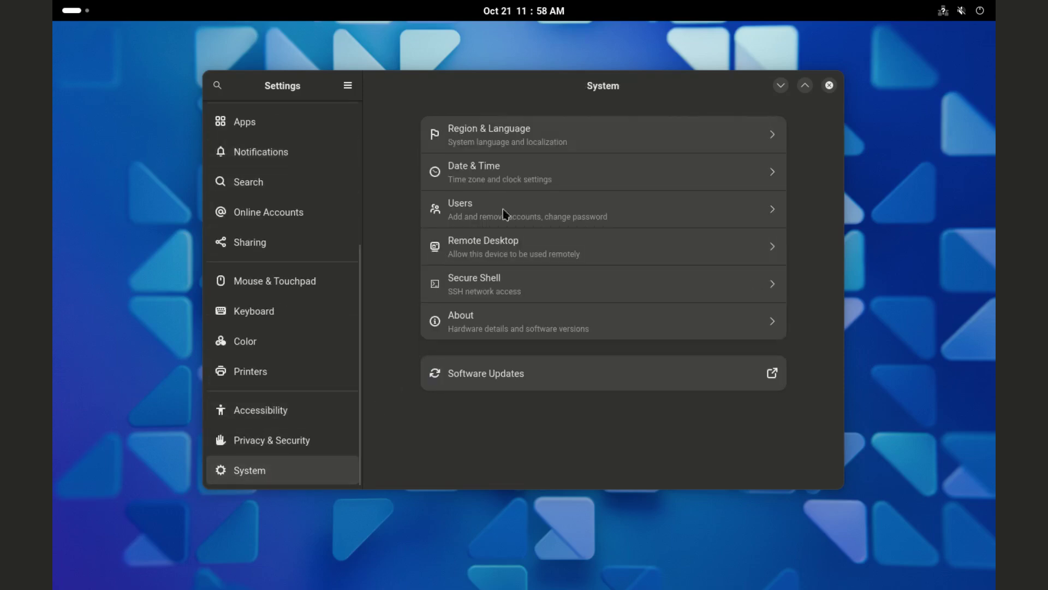
click(475, 320)
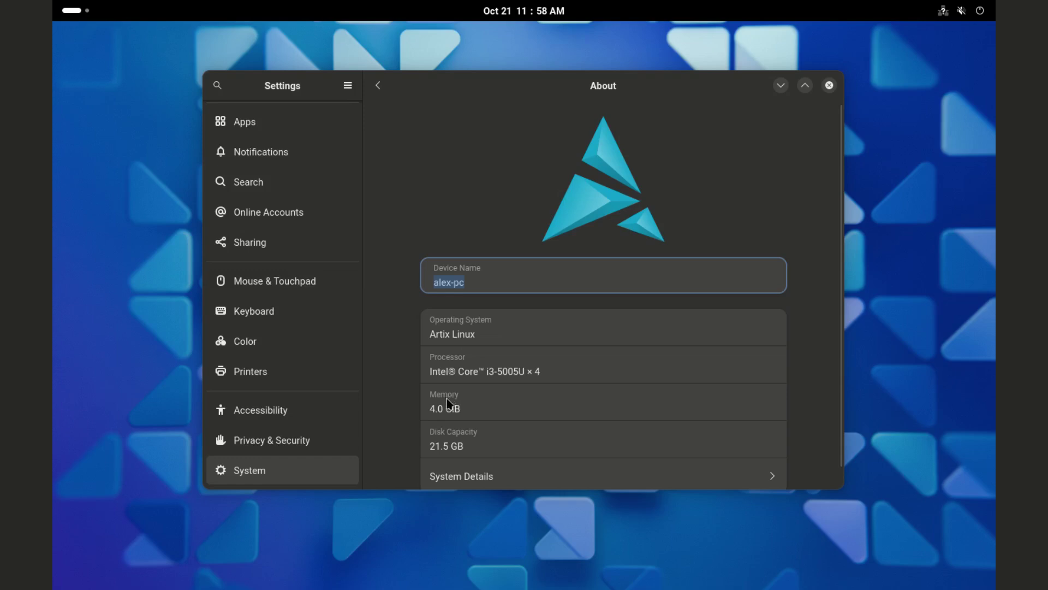
scroll(579, 416, down, 1)
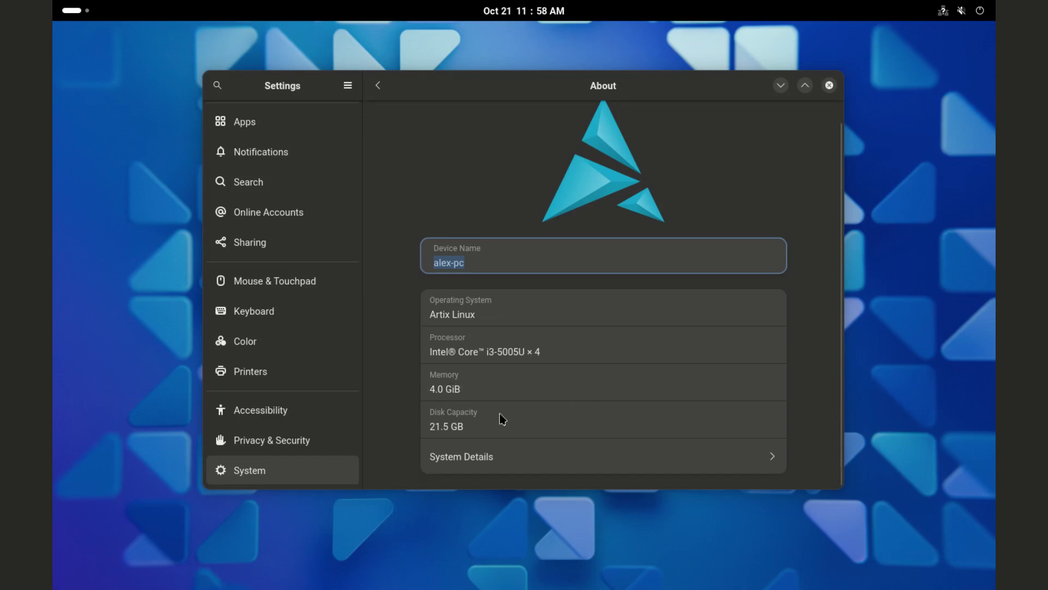
click(457, 462)
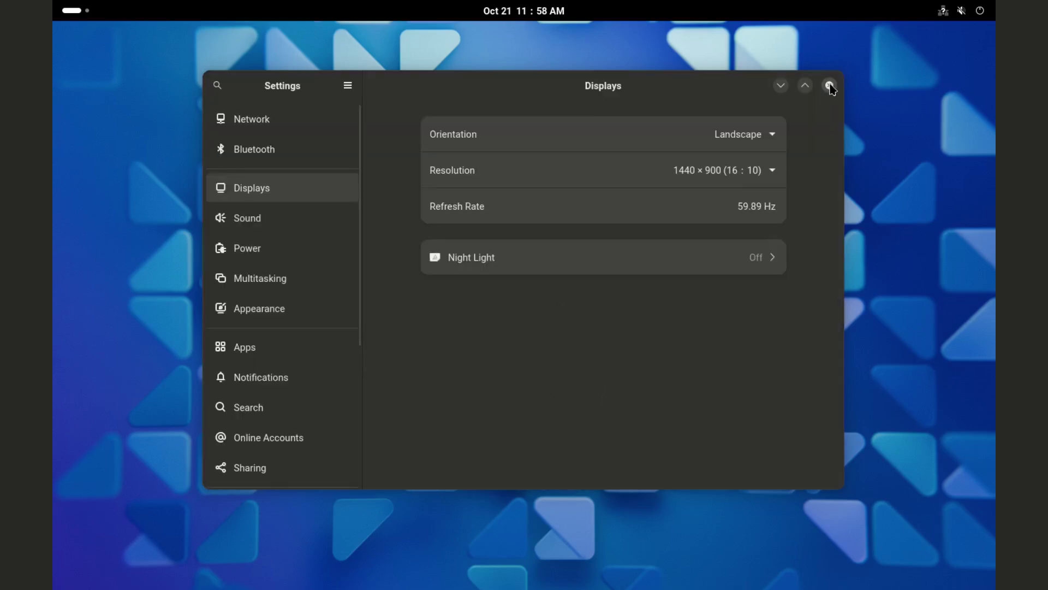
key(alt+F4)
Step: Launch GNOME Web from the dock and decline making it the default browser
click(70, 16)
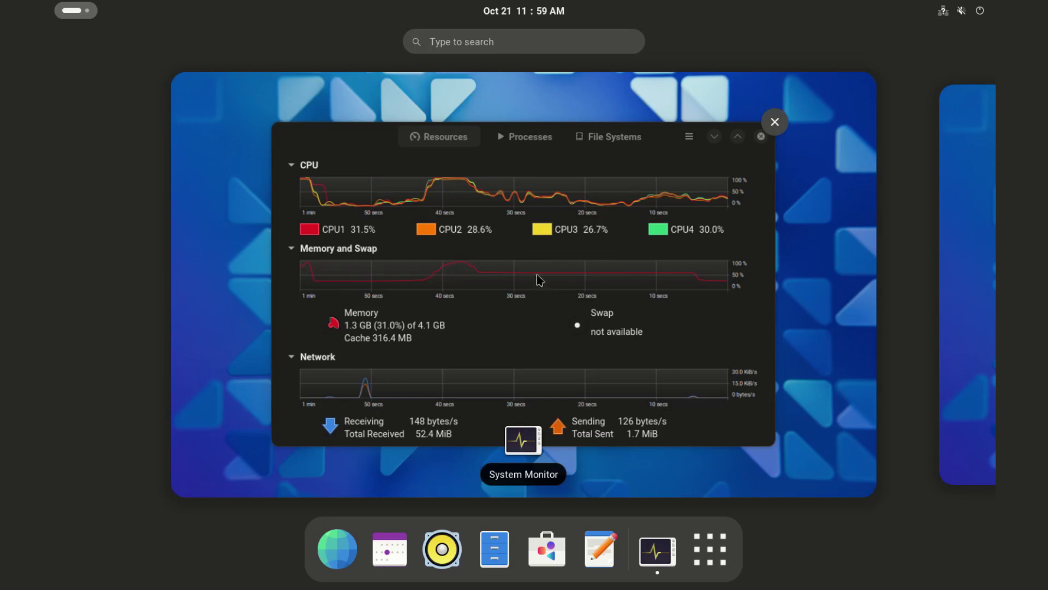
click(336, 548)
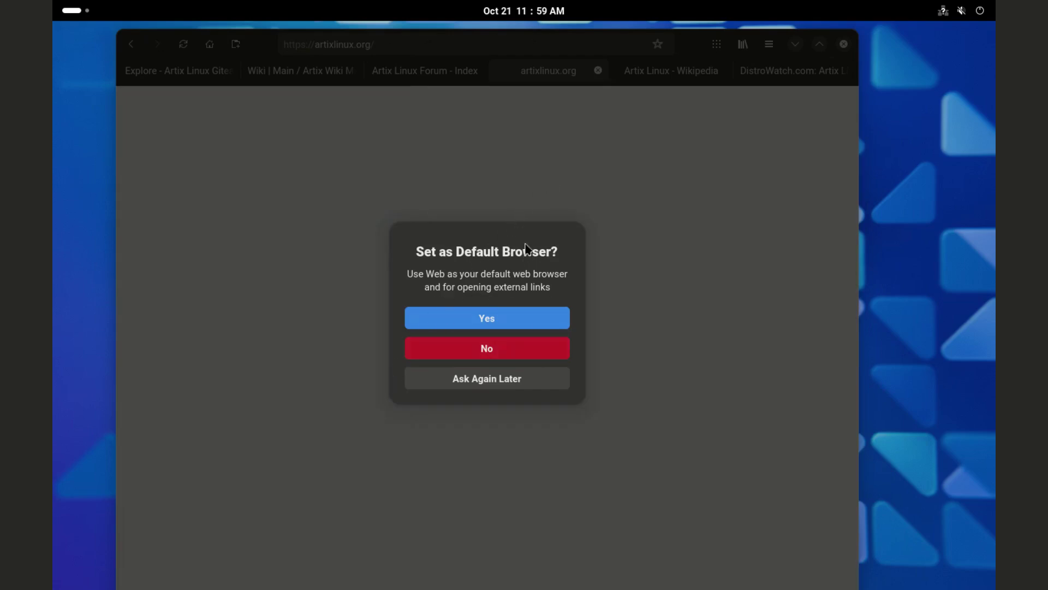
click(474, 349)
Step: Check the About Web dialog showing version 47.1, then close the browser
click(769, 44)
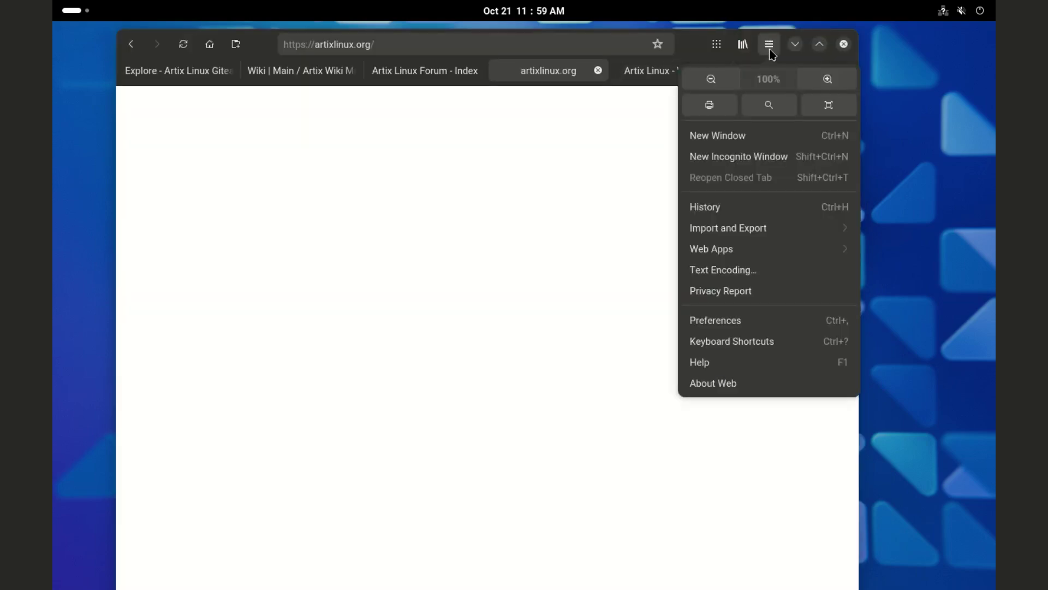
click(730, 382)
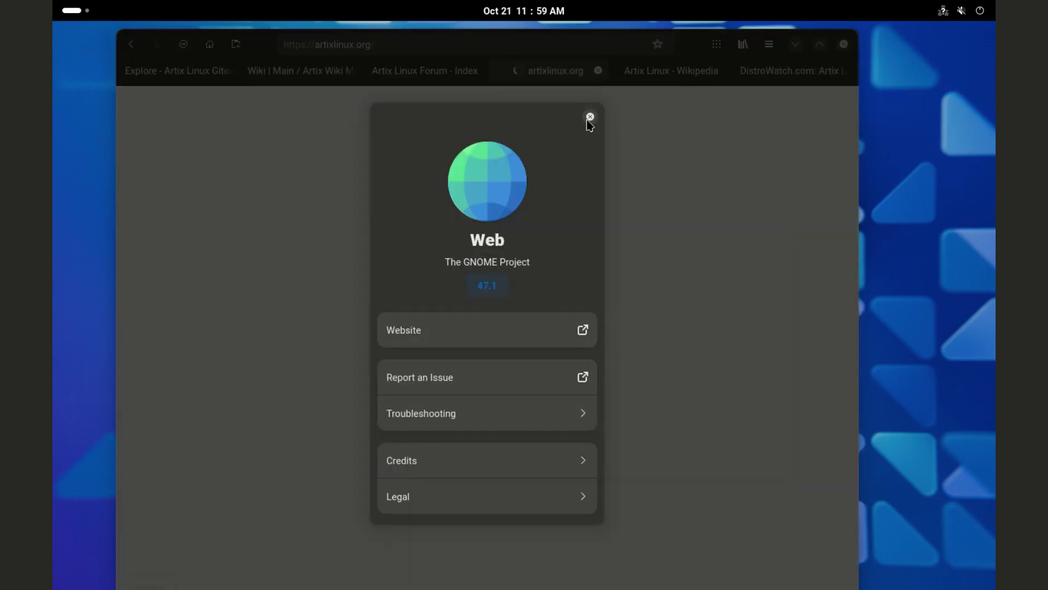
click(590, 118)
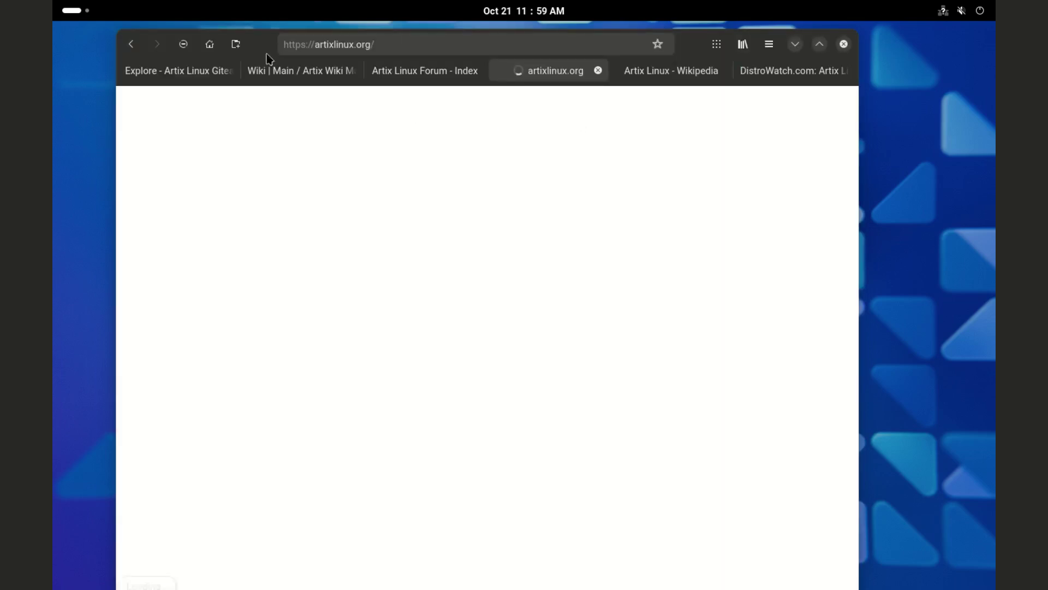
click(844, 44)
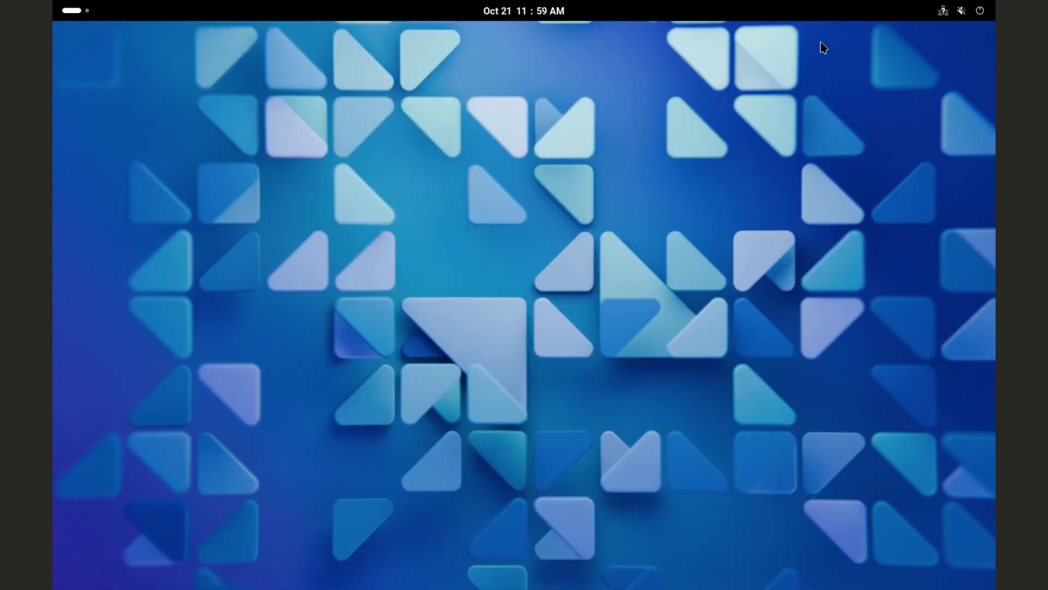
Step: Launch GNOME Software and open its Software Repositories list from the About dialog
click(74, 16)
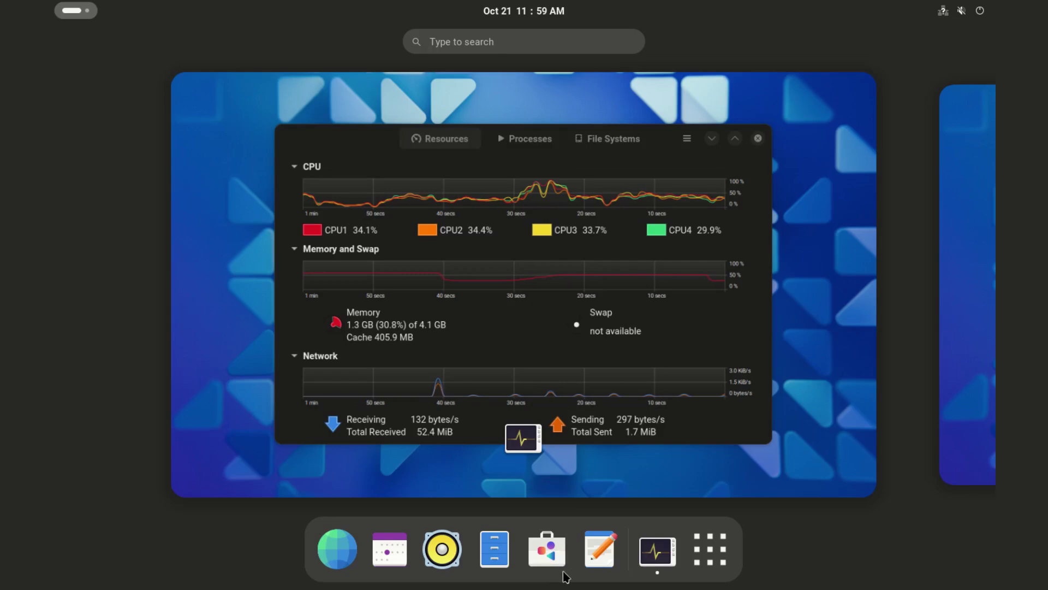
click(551, 549)
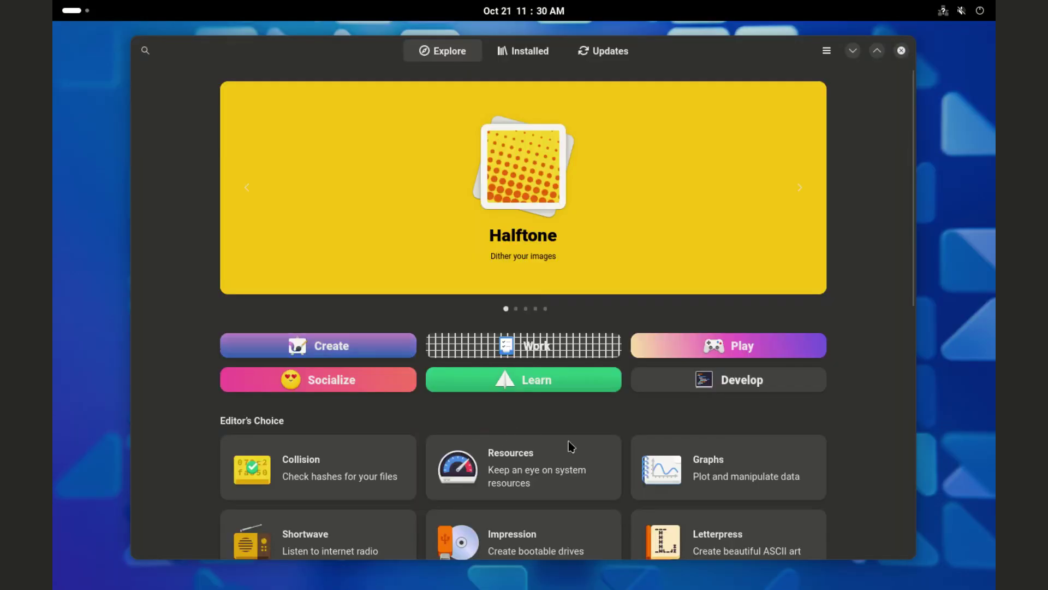
scroll(557, 442, down, 5)
scroll(546, 437, down, 5)
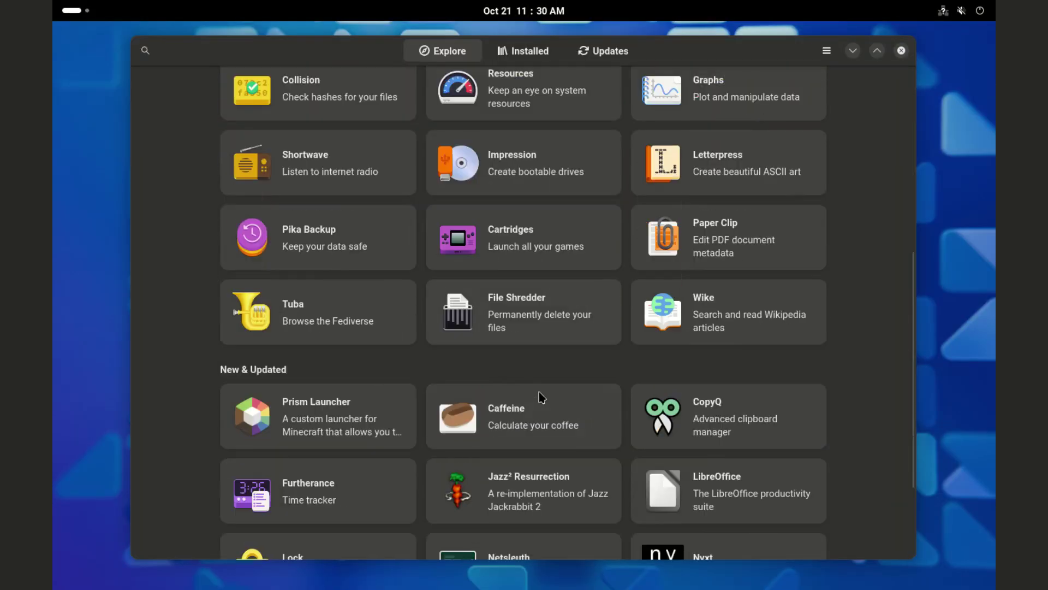
scroll(548, 393, up, 7)
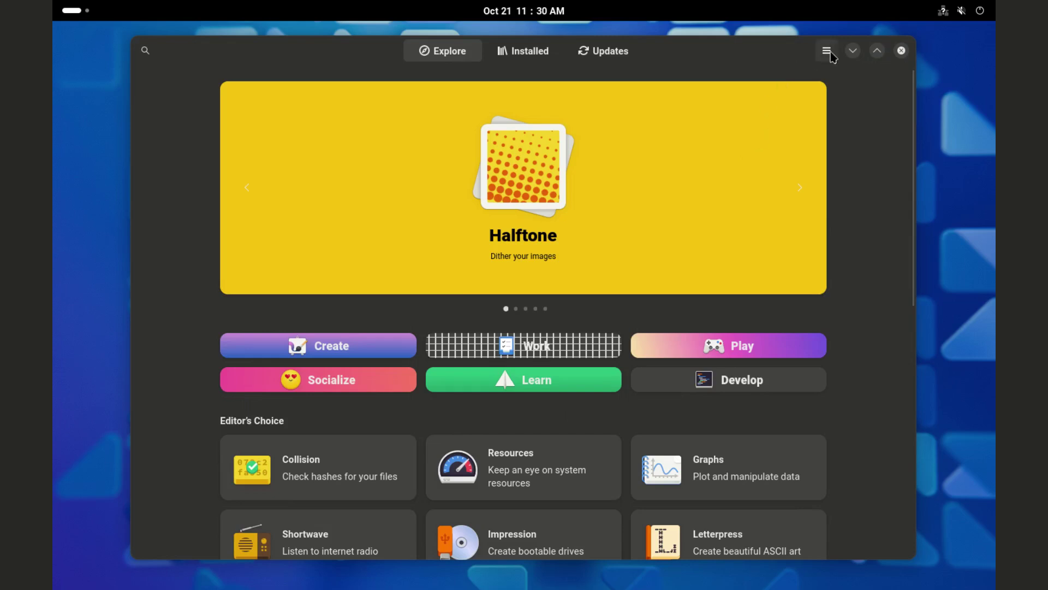
click(826, 51)
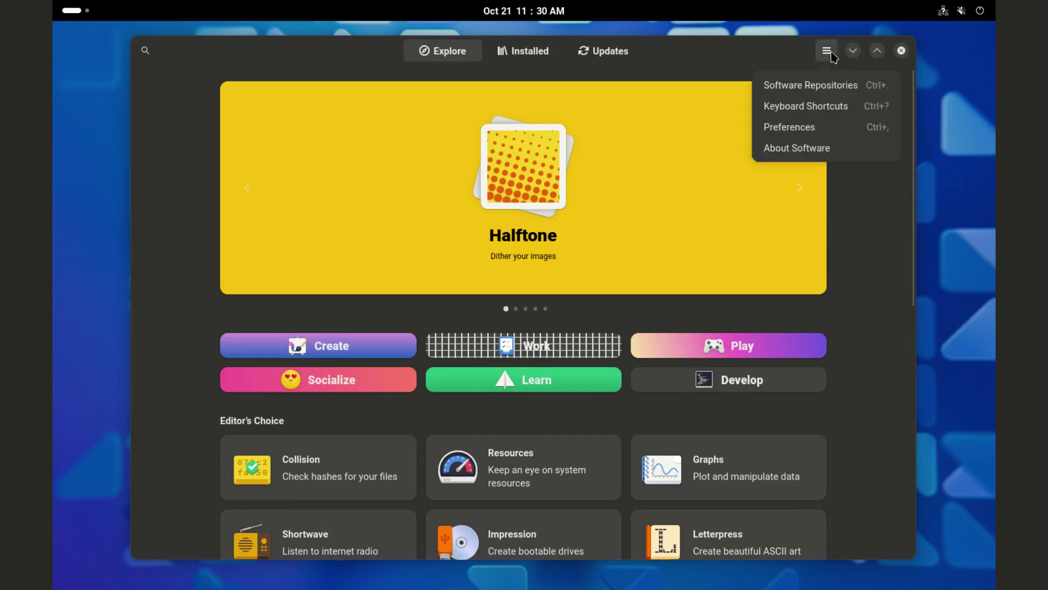
click(798, 149)
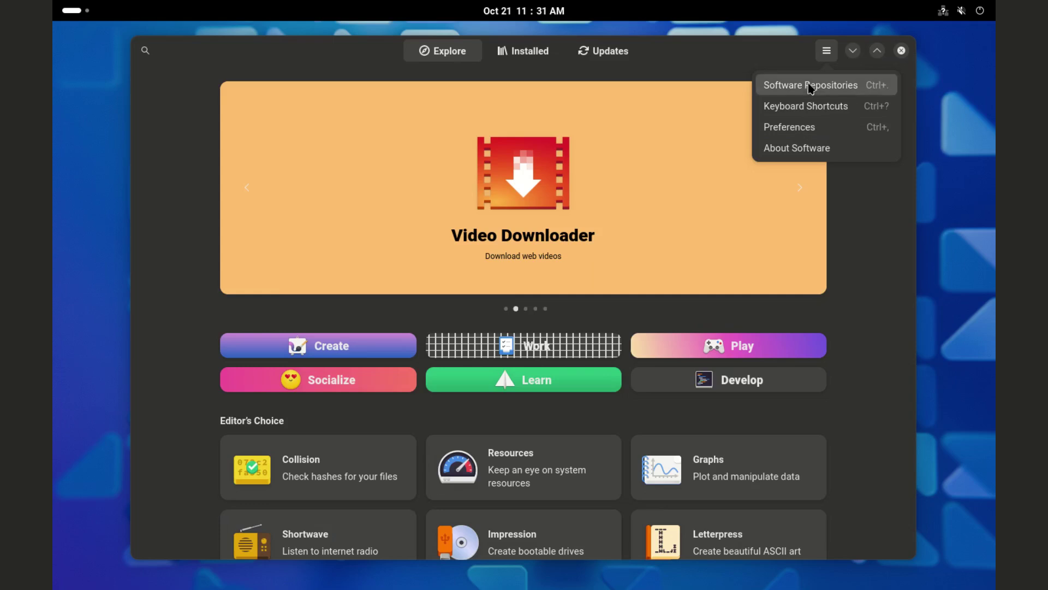
click(811, 87)
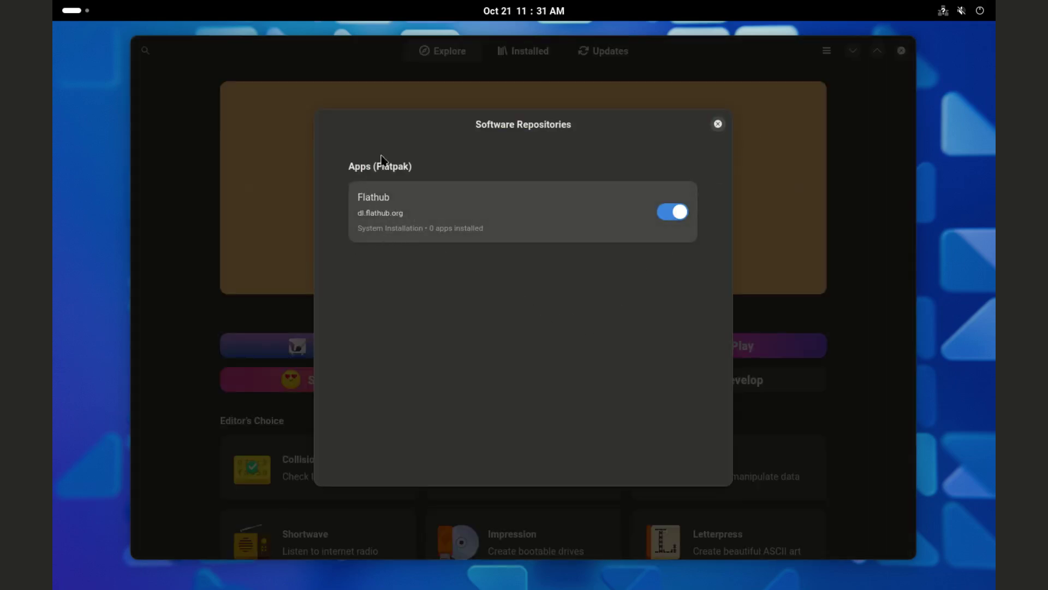
Step: Switch off the Flathub repository, confirm Disable, and authenticate with the account password
click(661, 214)
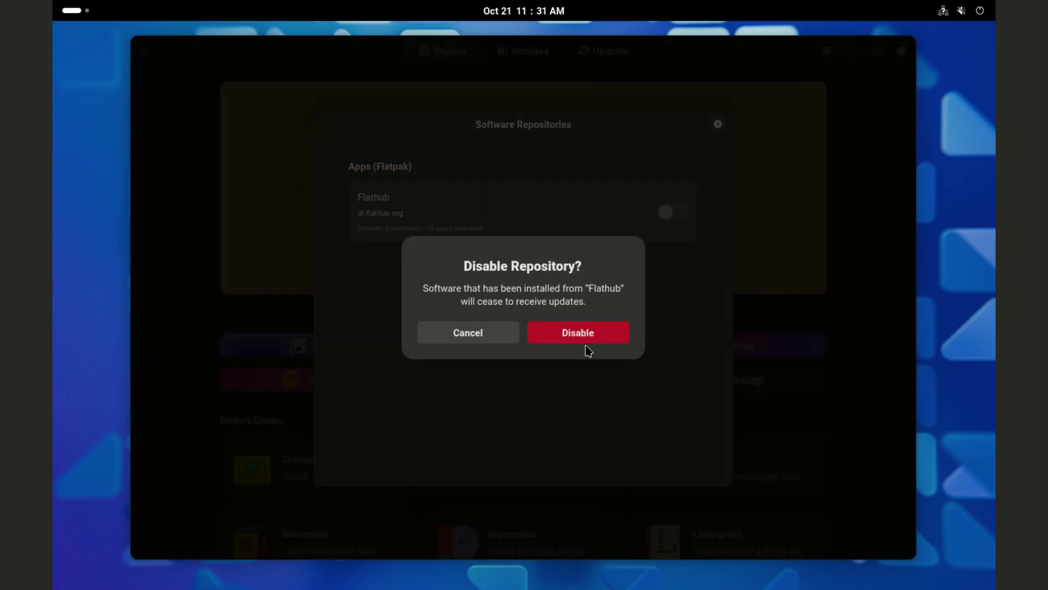
click(604, 331)
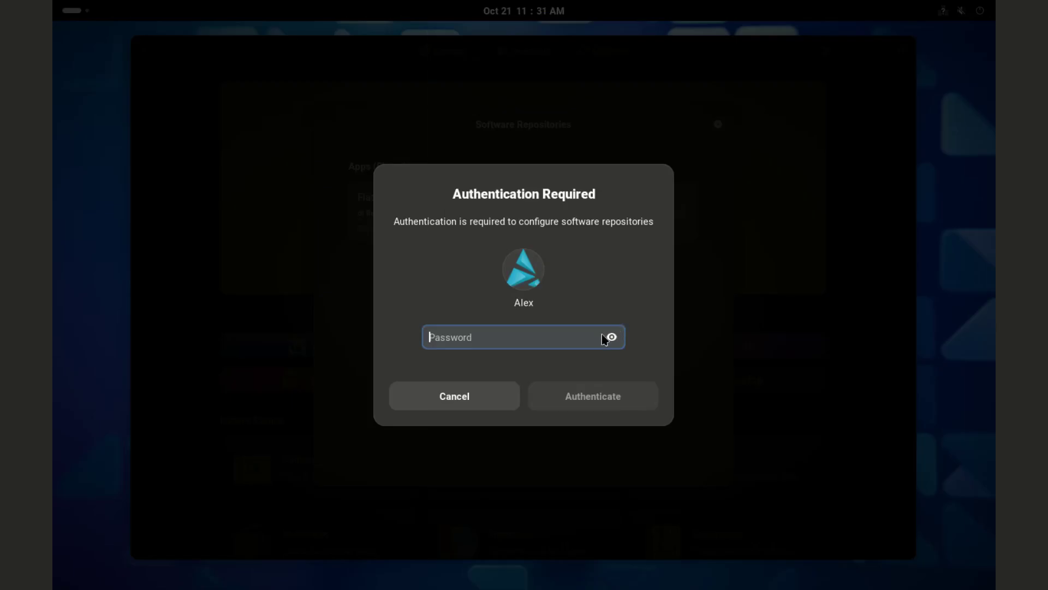
text(•)
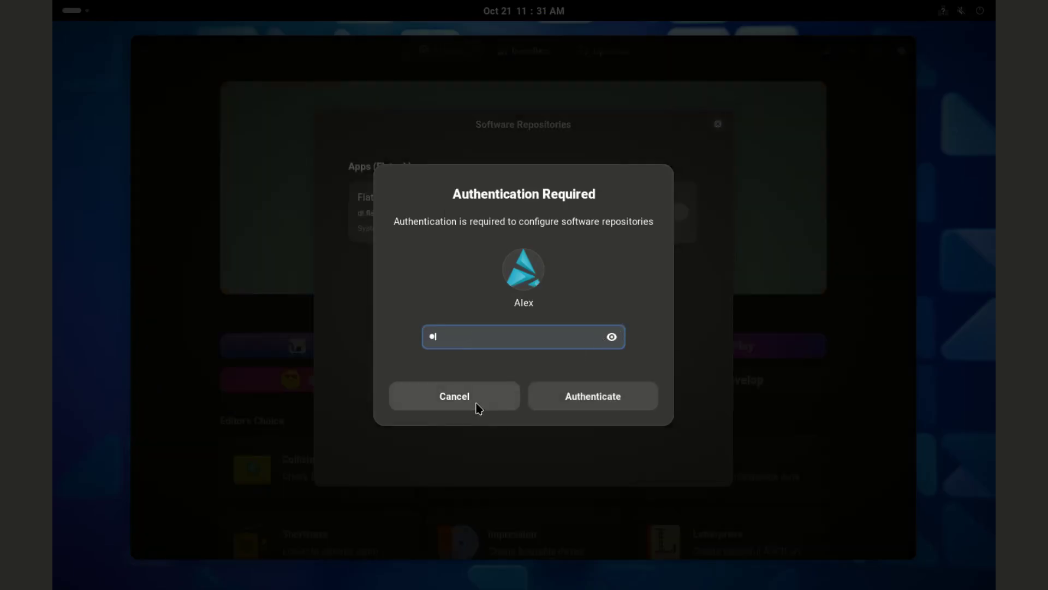
text(••)
click(615, 401)
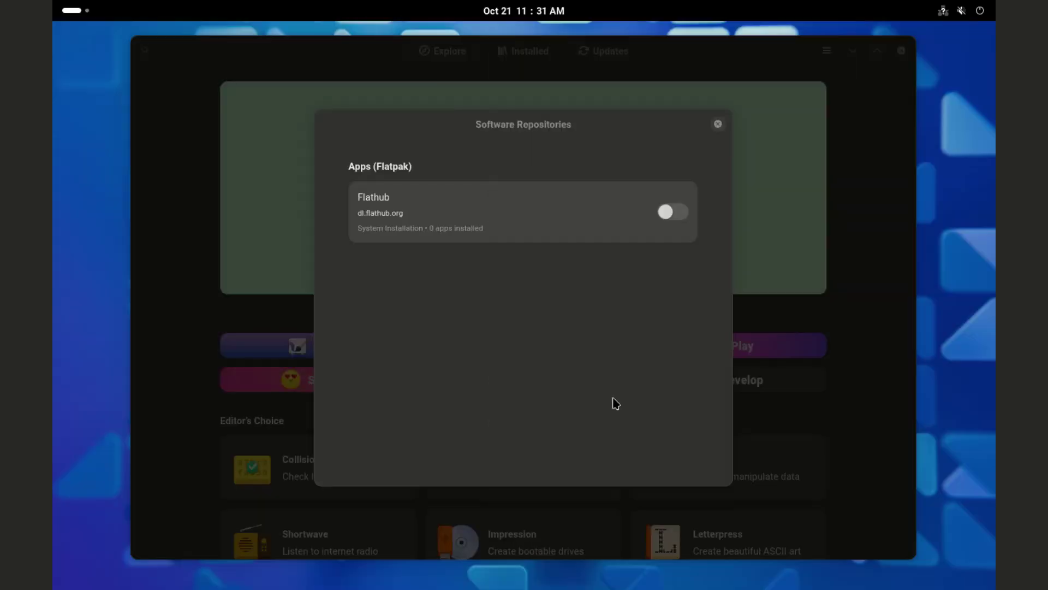
Step: Close the repositories dialog, scroll the Explore page, and open then dismiss Software Preferences
click(717, 125)
scroll(803, 132, down, 5)
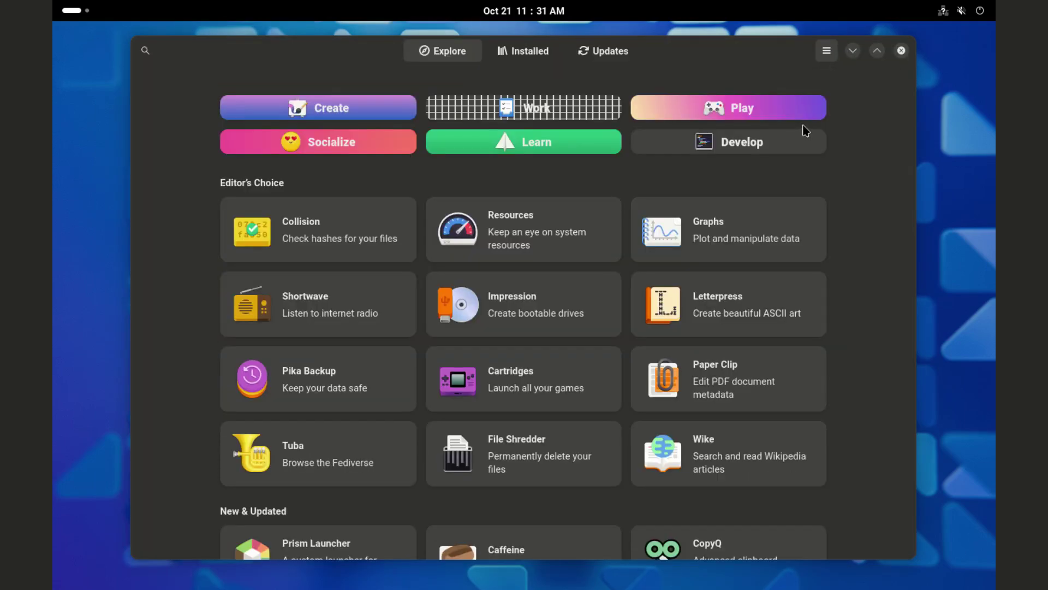
key(ctrl+comma)
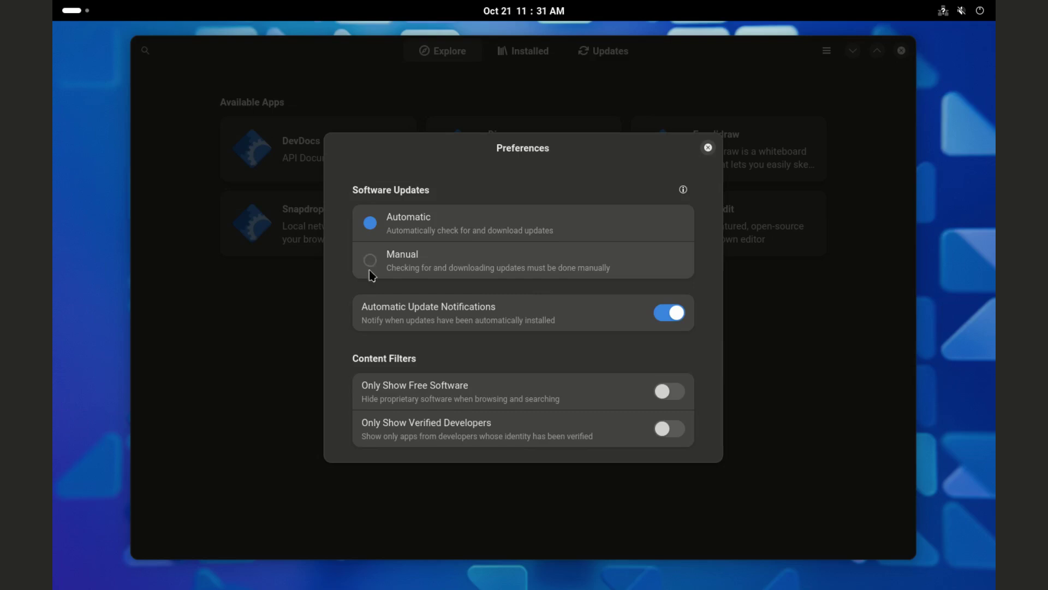
key(Escape)
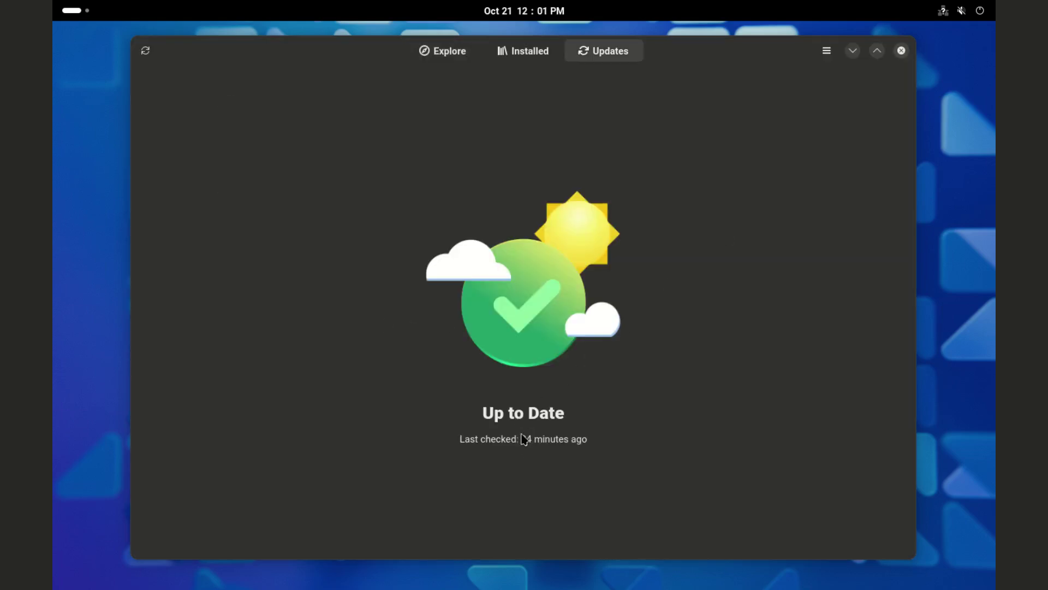
Step: Close GNOME Software and bring System Monitor forward to view its CPU, memory and network graphs
click(901, 51)
click(75, 10)
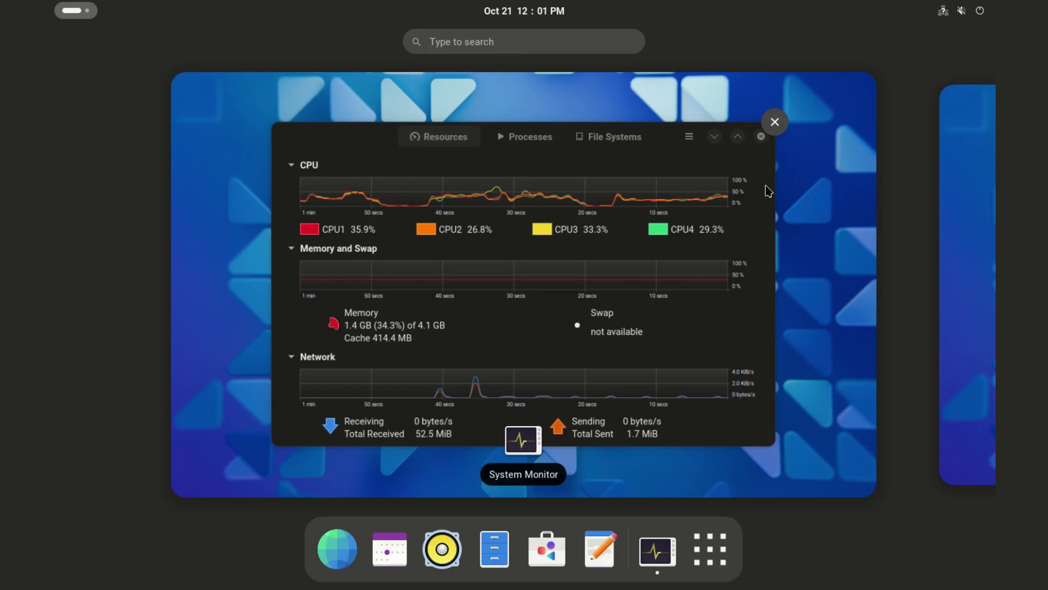
click(592, 228)
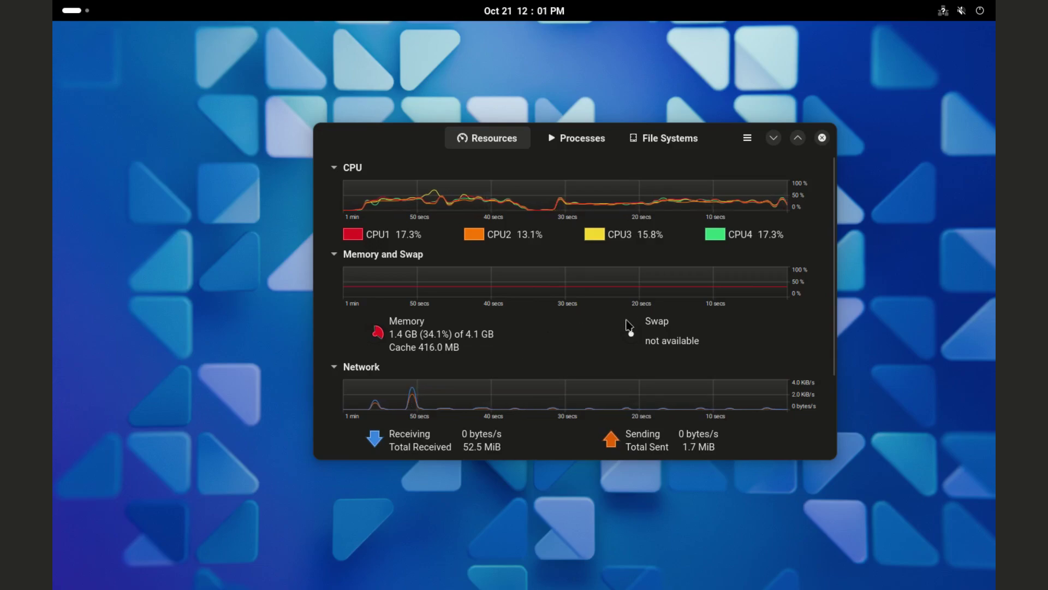
Step: Scroll through Extensions' switched-off system extensions, then open the Utilities folder holding Console and Disks
key(super+a)
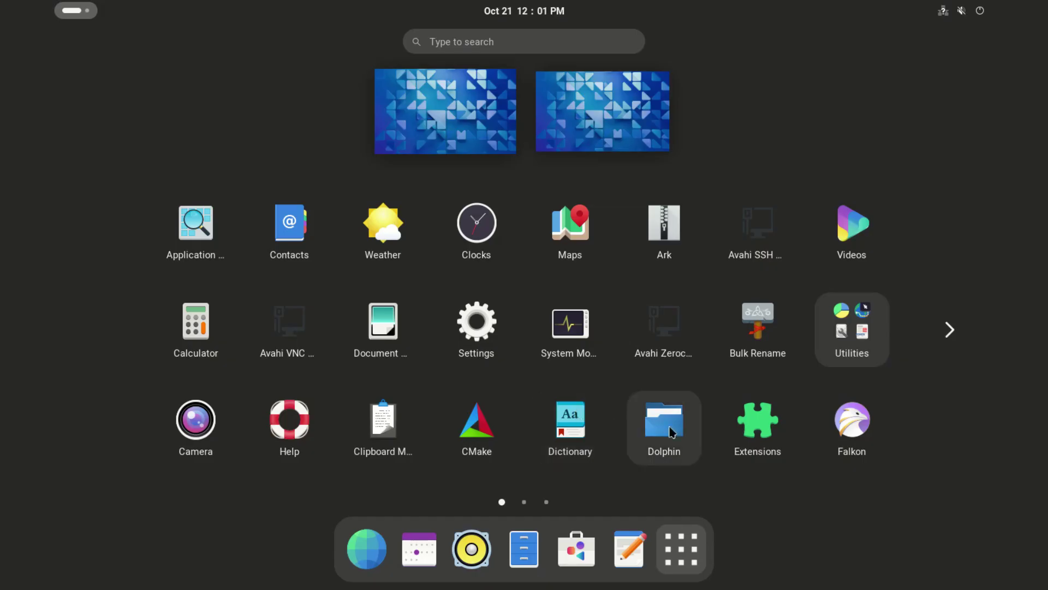
click(759, 429)
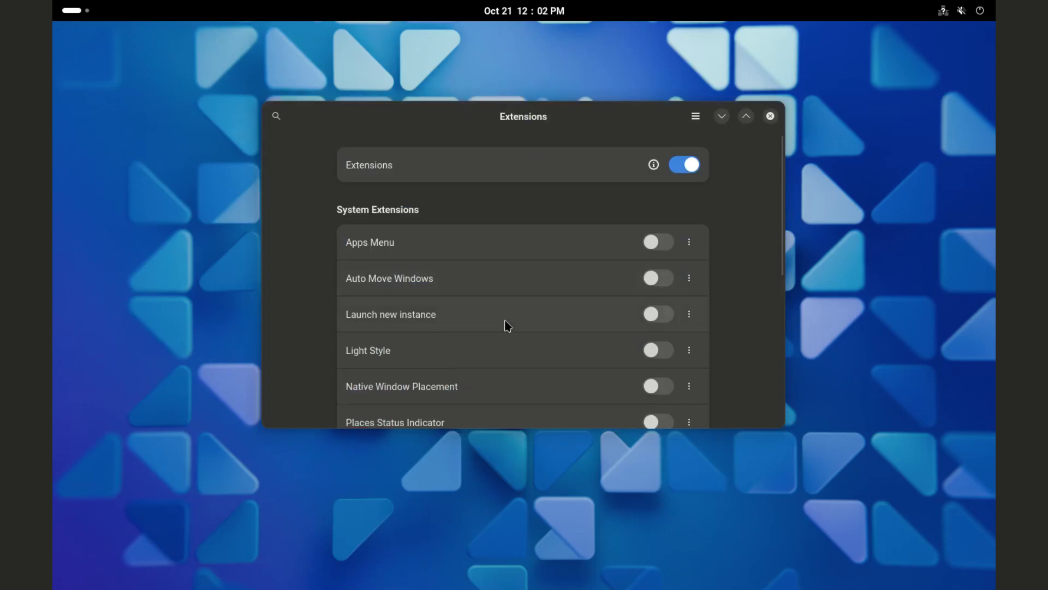
scroll(506, 326, down, 10)
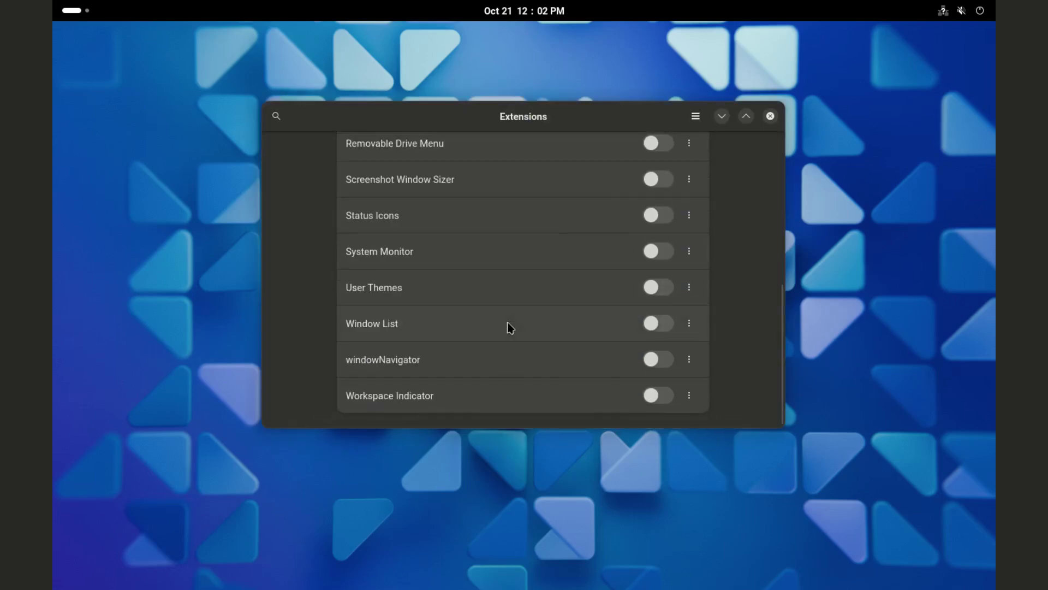
scroll(511, 328, up, 10)
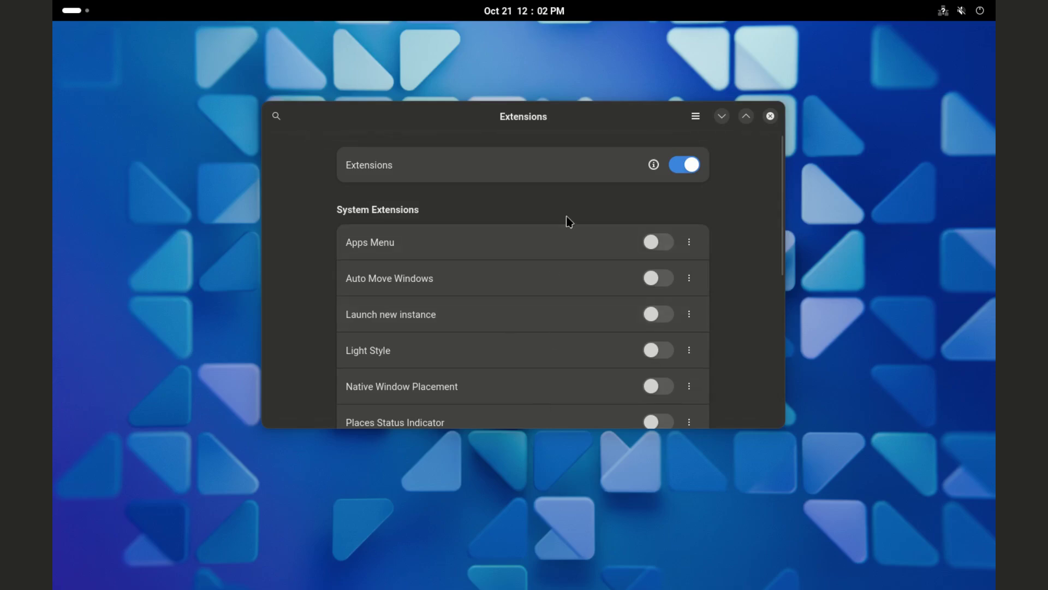
key(super+a)
click(878, 343)
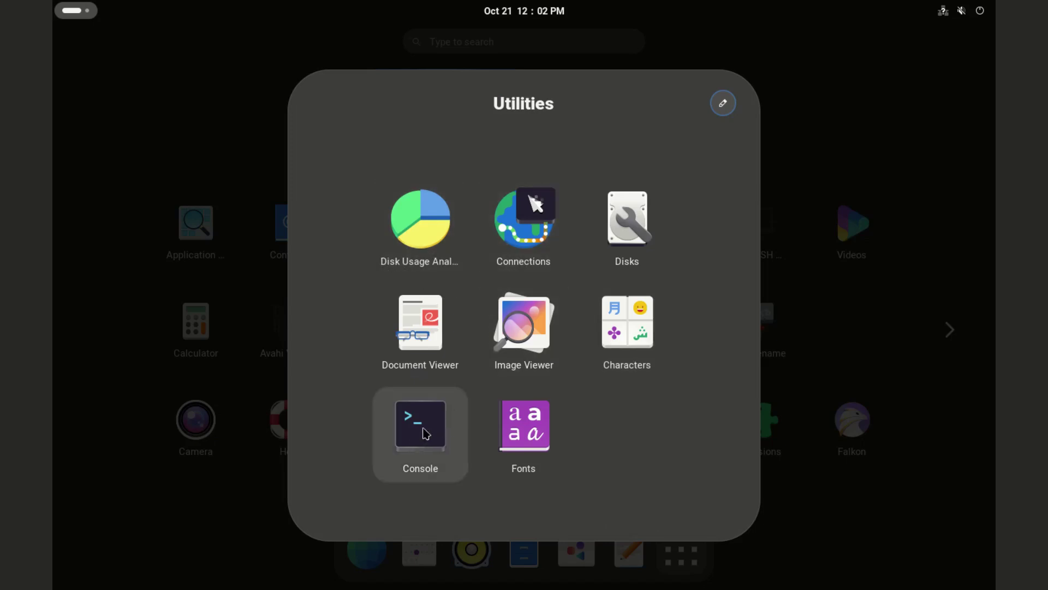
Step: Launch GNOME Console from Utilities and run fastfetch
click(412, 439)
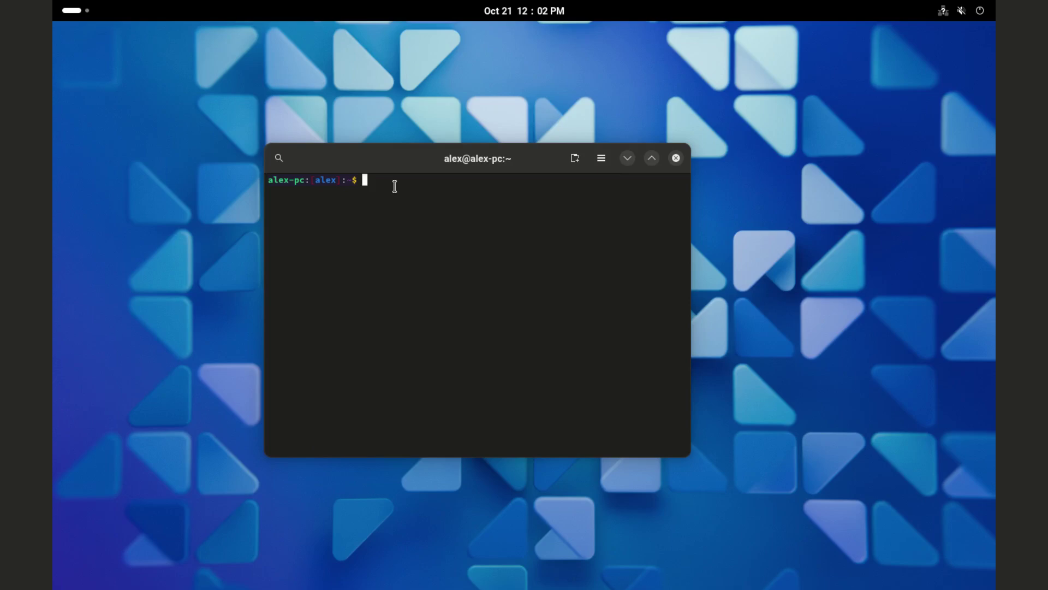
text(fast)
text(fa)
text(etch)
key(Return)
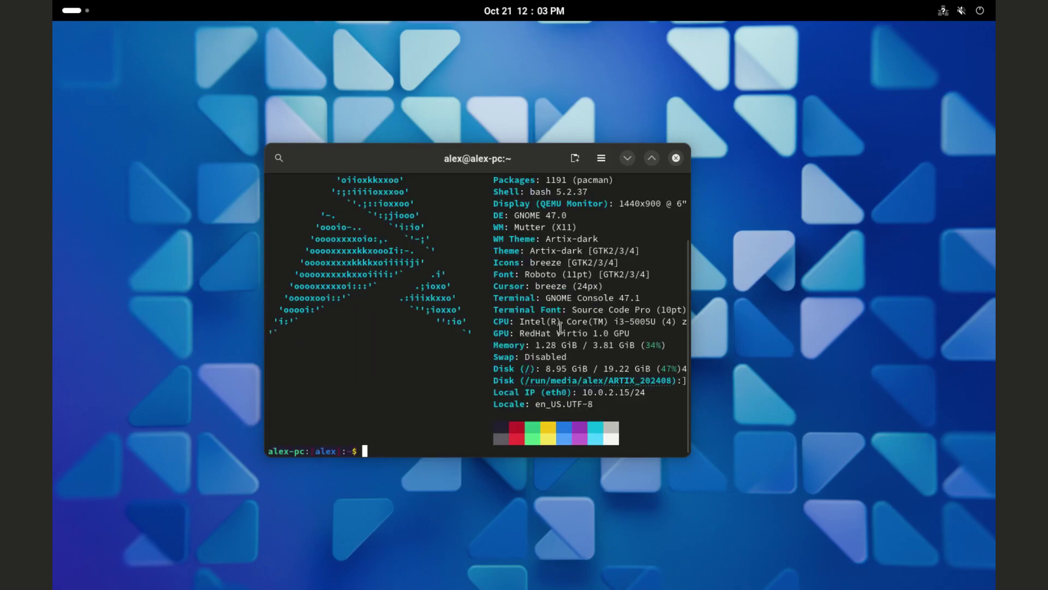
Step: Scroll up to select the GNOME Console 47.1 terminal line, then close Console
scroll(573, 319, up, 3)
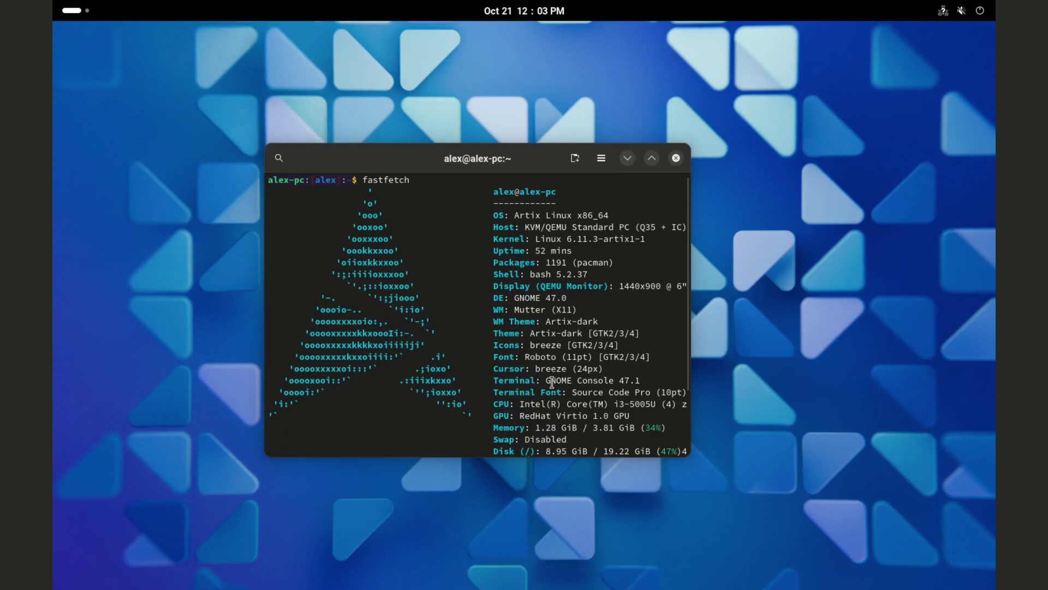
drag(550, 385, 647, 387)
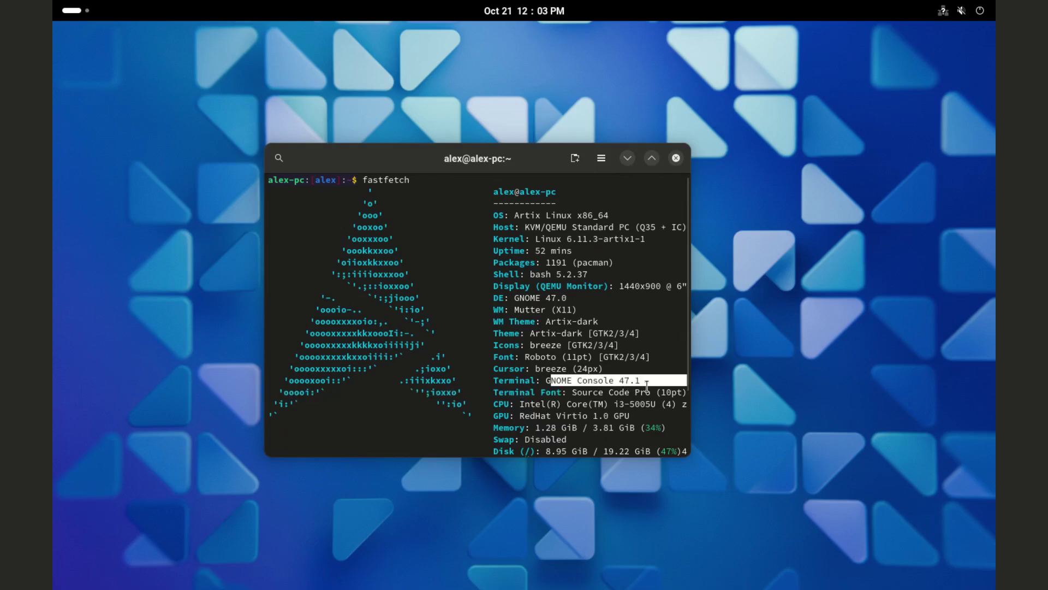
click(639, 382)
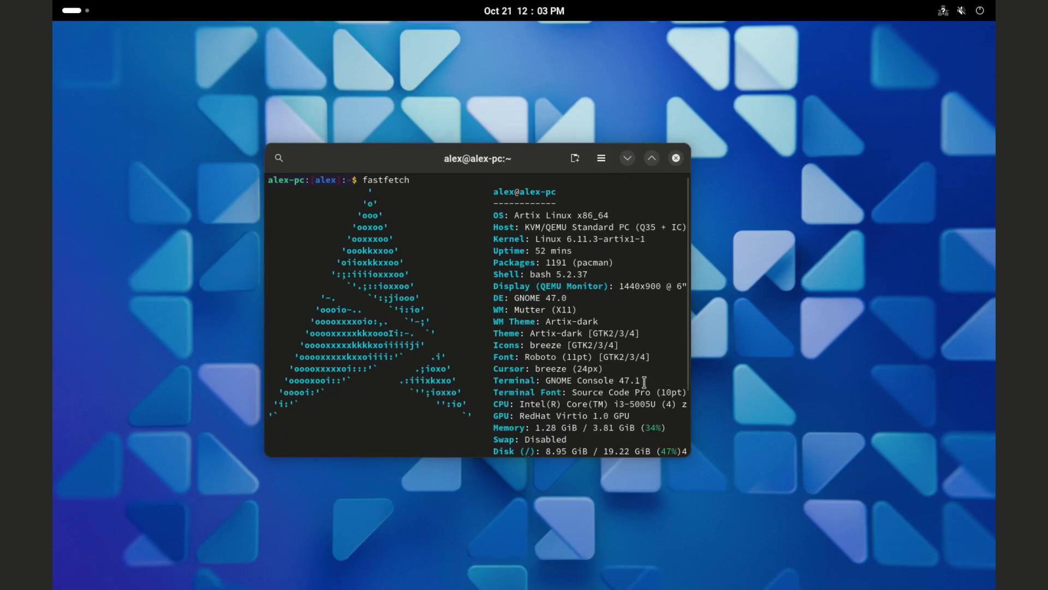
click(676, 157)
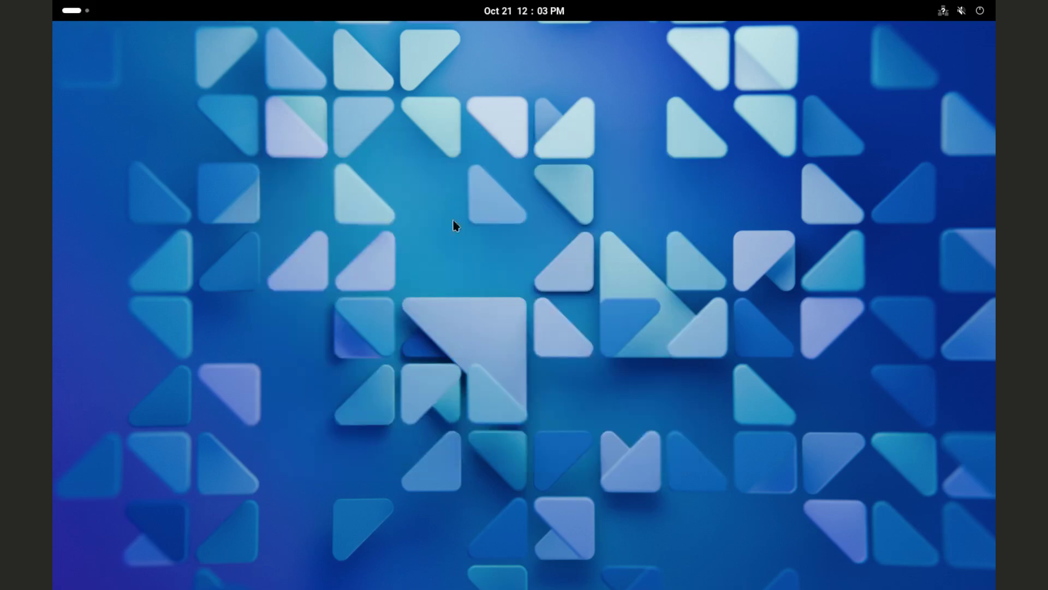
right_click(471, 239)
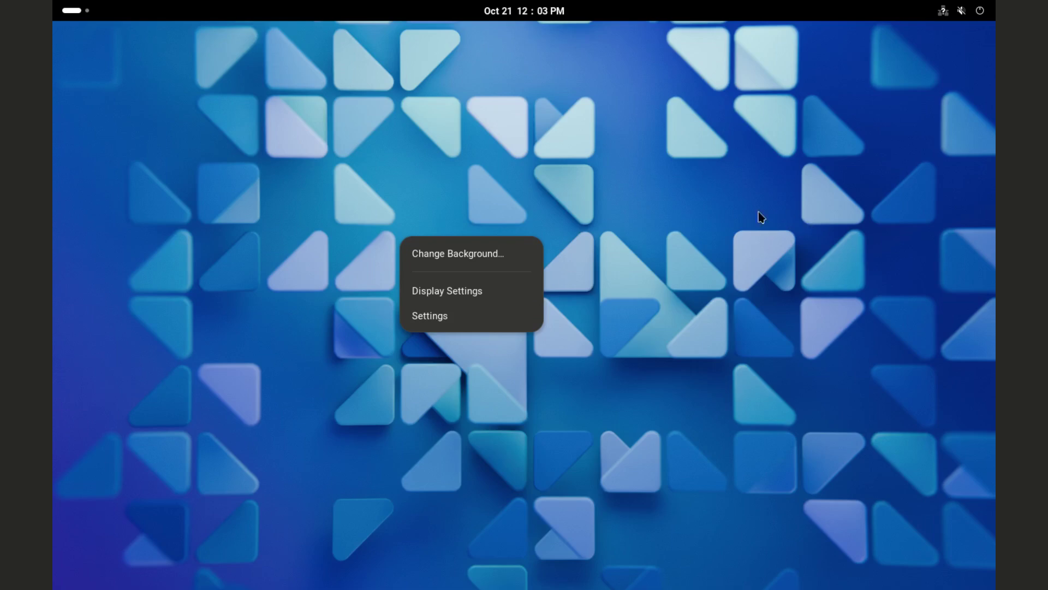
click(477, 257)
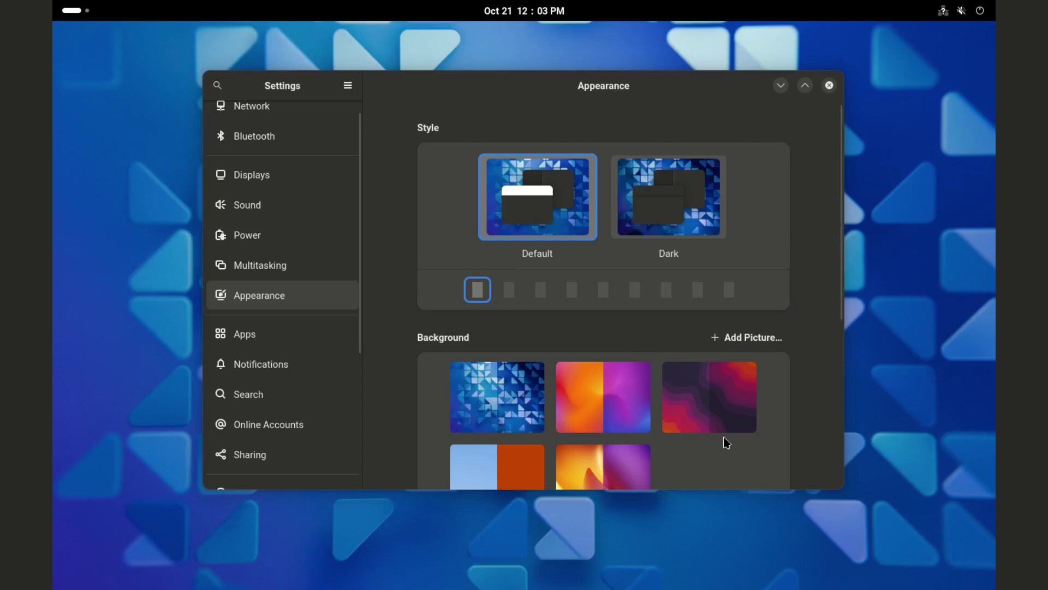
scroll(658, 363, down, 5)
key(ctrl+q)
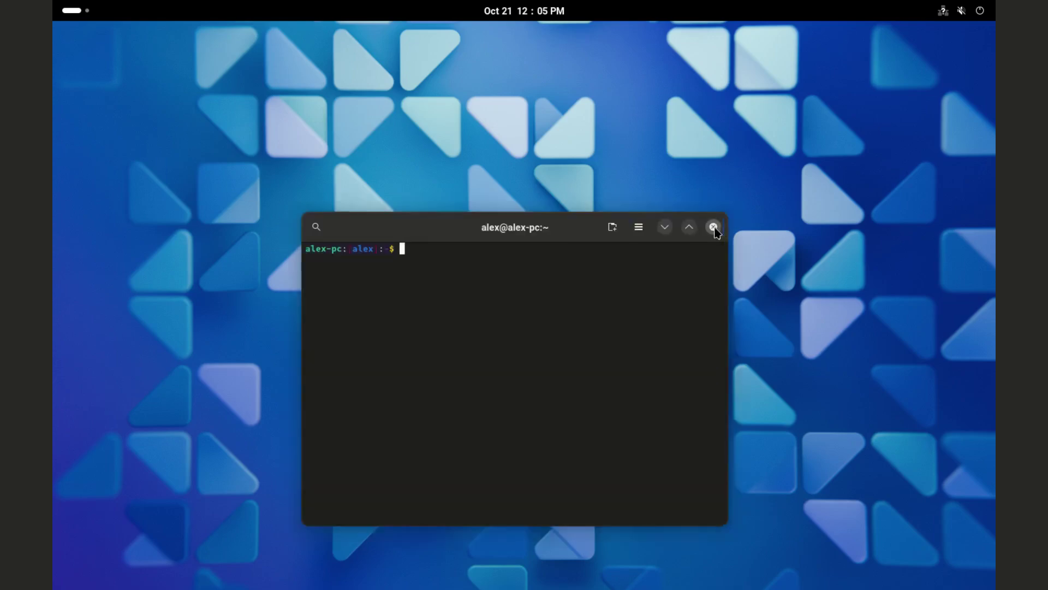
click(716, 230)
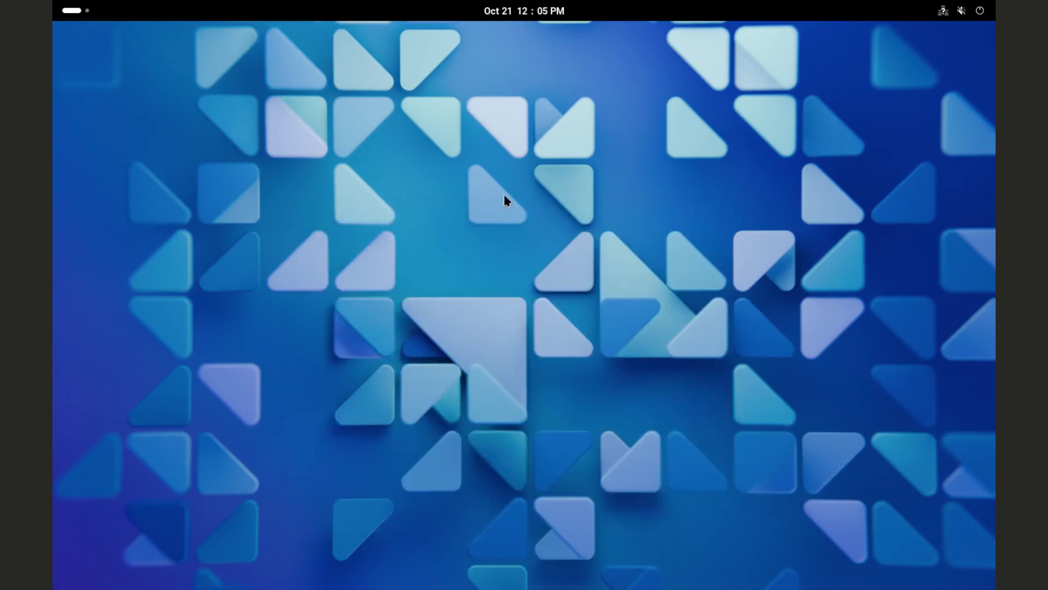
Step: Set the wallpaper to the orange-purple gradient via Change Background…, then show the app grid
right_click(306, 187)
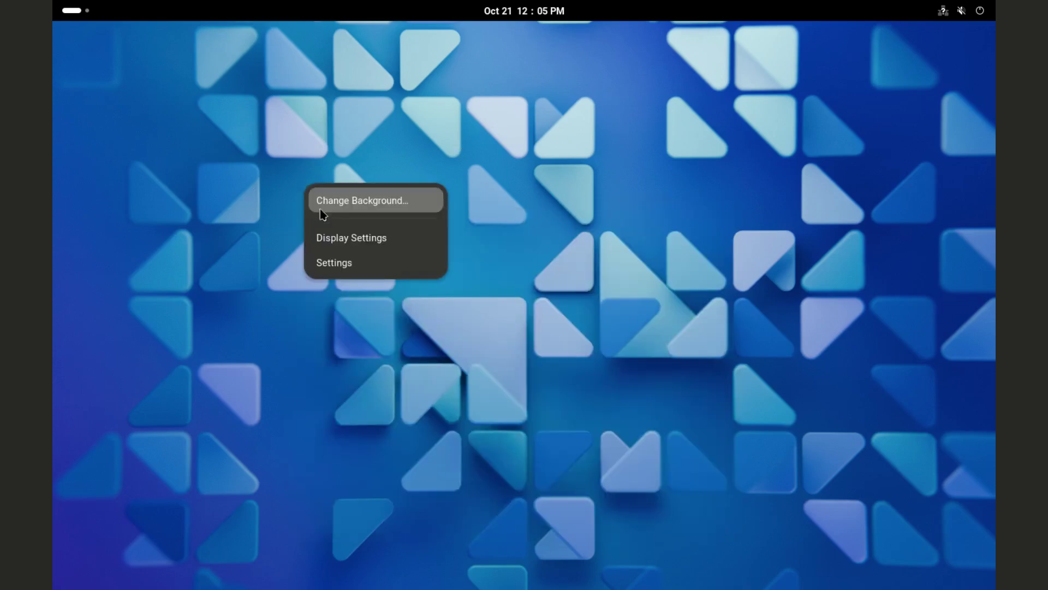
click(355, 198)
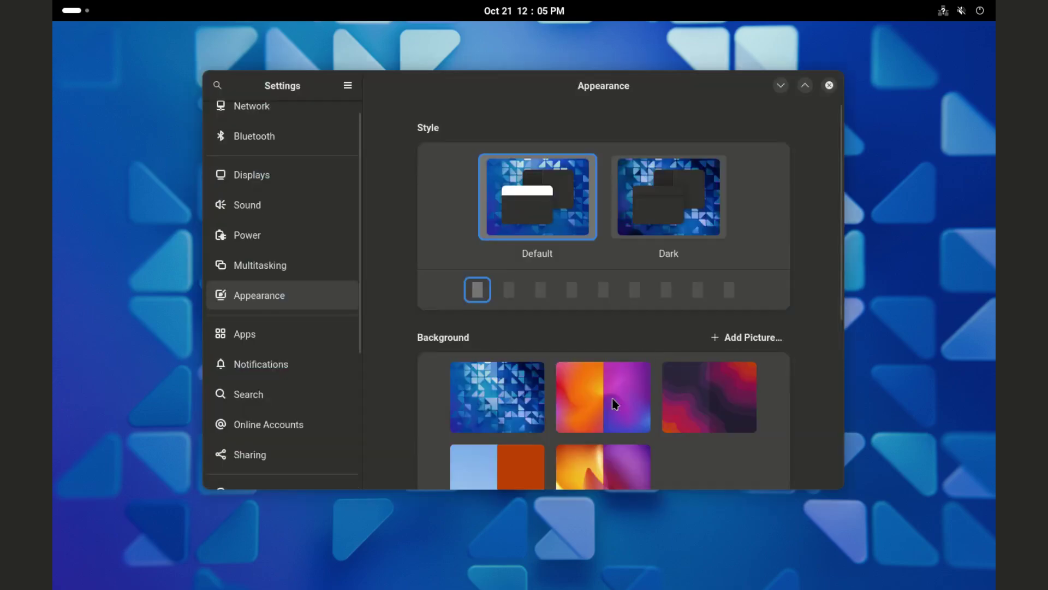
click(612, 397)
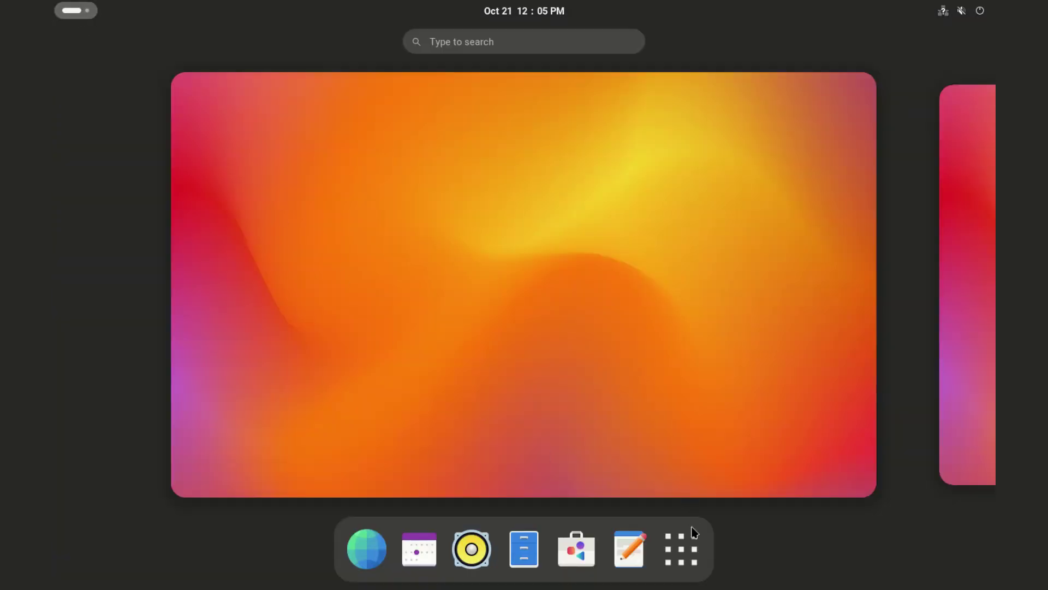
click(692, 562)
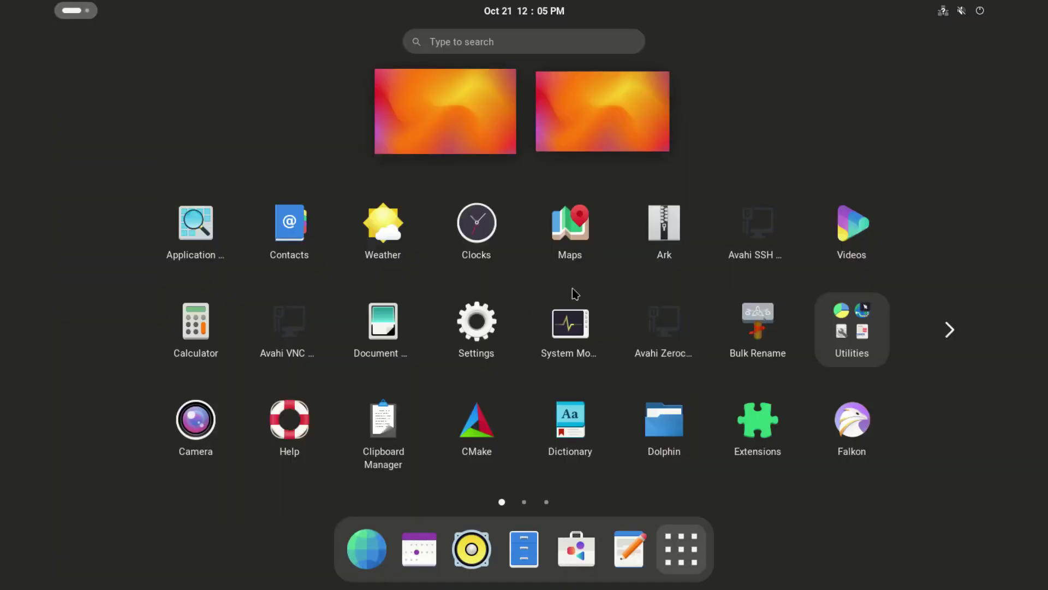